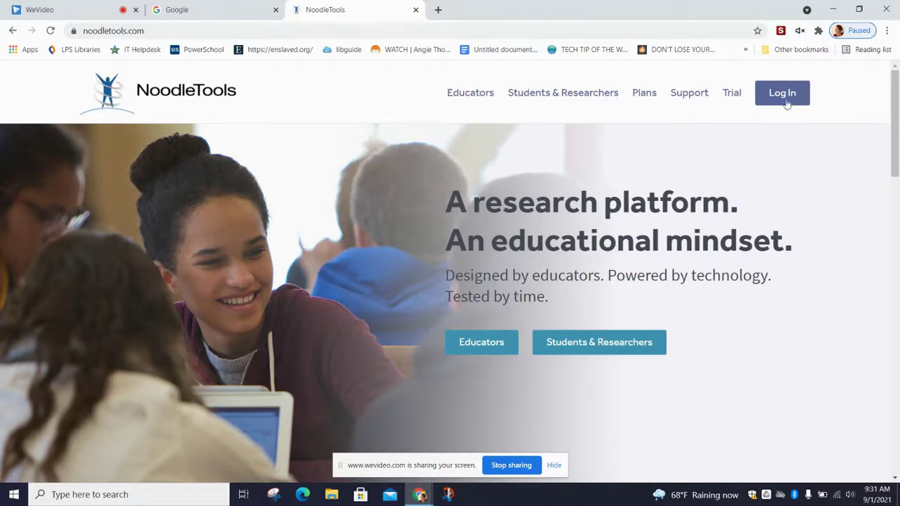
# Switch from the NoodleTools homepage to the Google homepage tab.
pyautogui.click(232, 9)
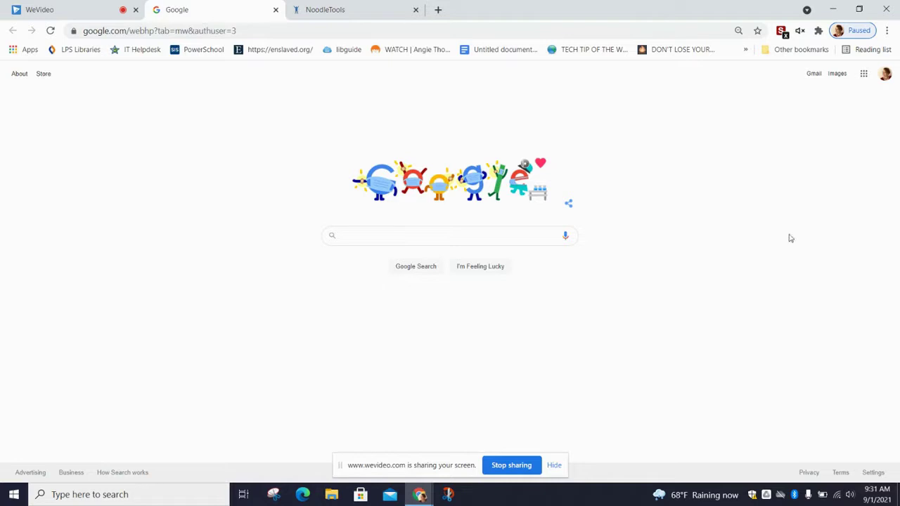
# Browse the Google apps list and reset the browser page zoom to 100%.
pyautogui.click(867, 76)
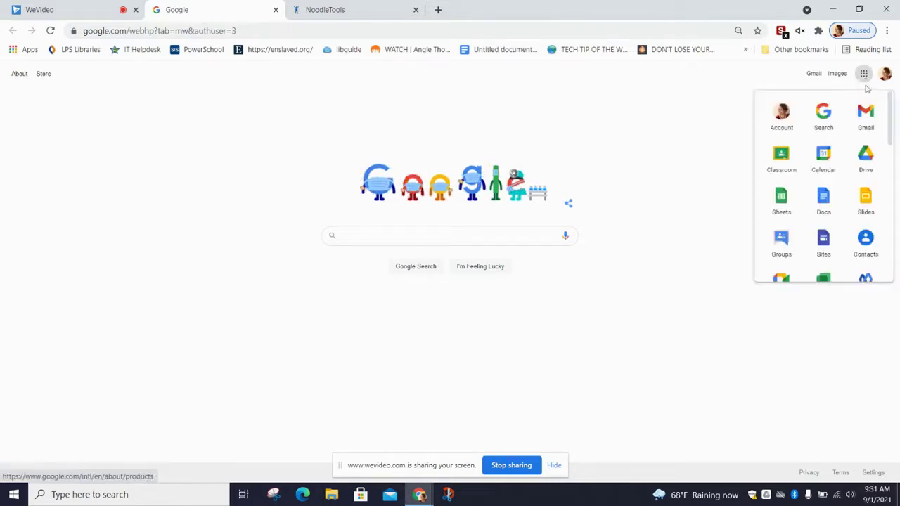
pyautogui.scroll(-5, 835, 211)
pyautogui.scroll(-3, 837, 208)
pyautogui.scroll(4, 838, 207)
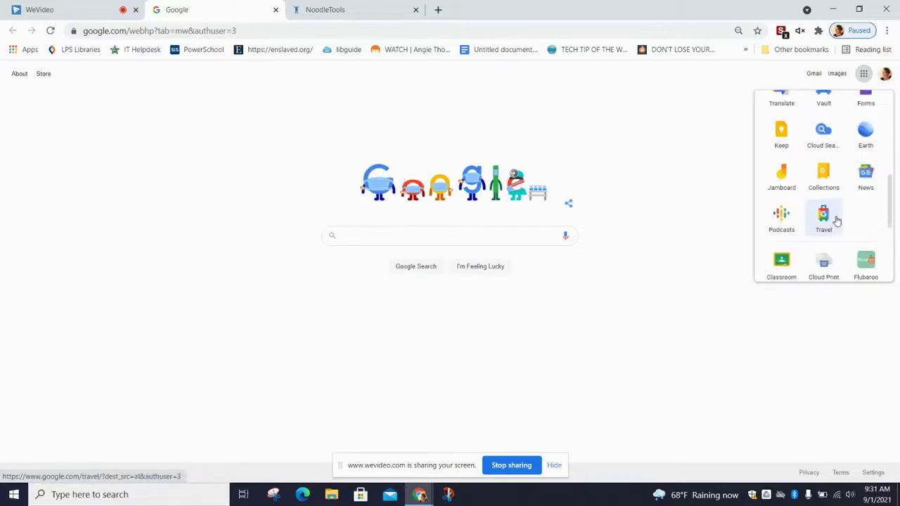
pyautogui.scroll(-2, 834, 222)
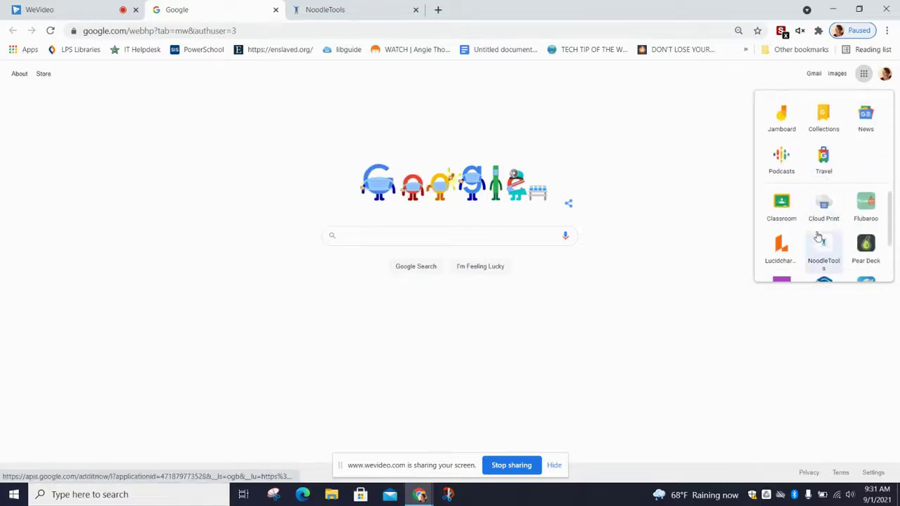
pyautogui.click(738, 31)
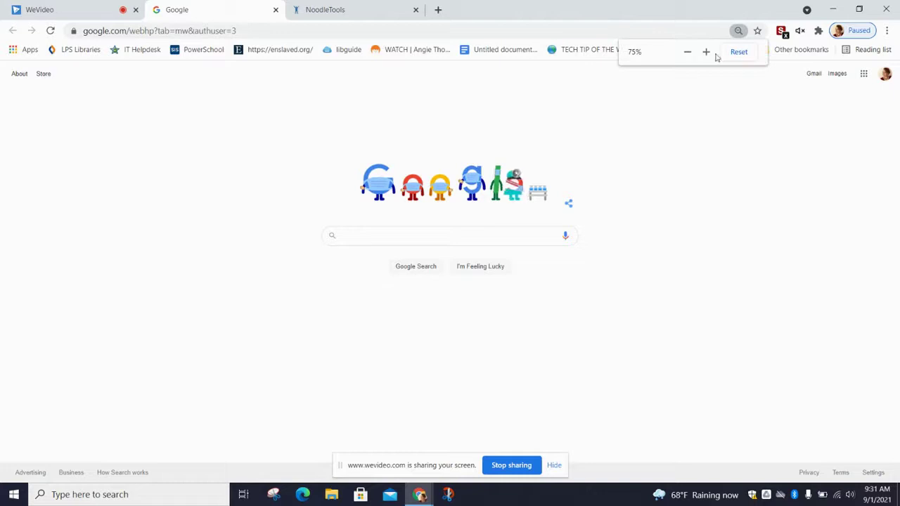
pyautogui.click(737, 52)
# Launch NoodleTools from the Google apps list and go to its Log In page.
pyautogui.click(852, 78)
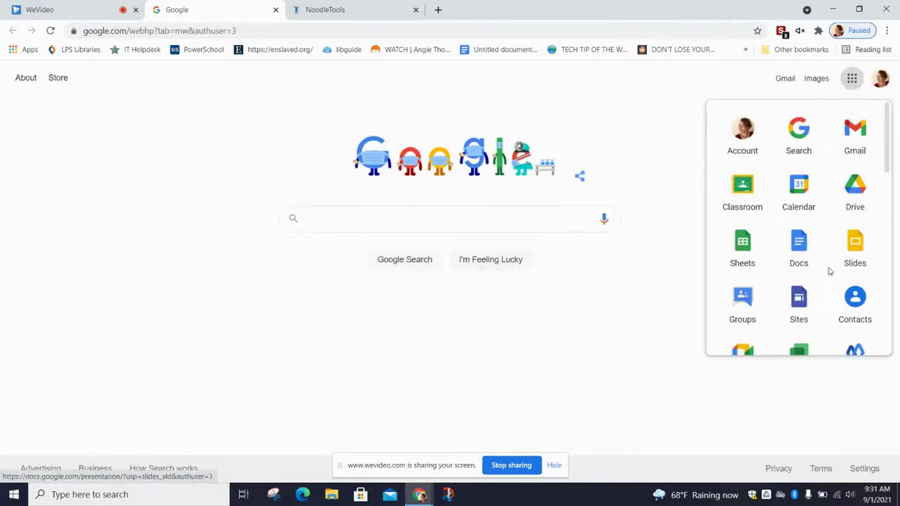
pyautogui.scroll(-5, 826, 278)
pyautogui.scroll(-2, 825, 283)
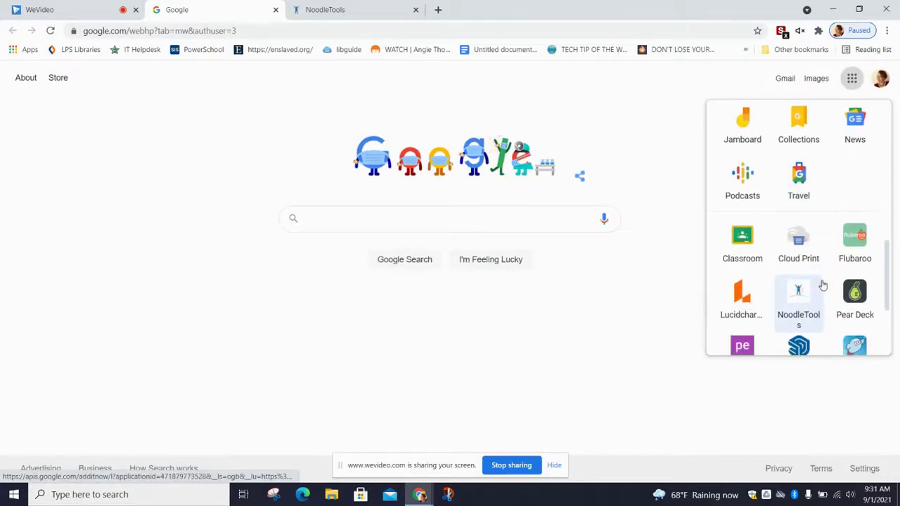
pyautogui.click(800, 293)
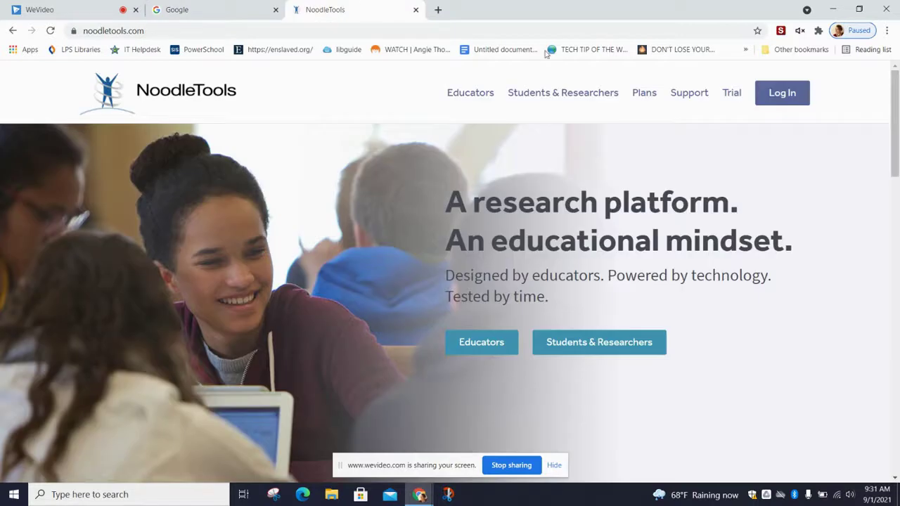
pyautogui.click(794, 93)
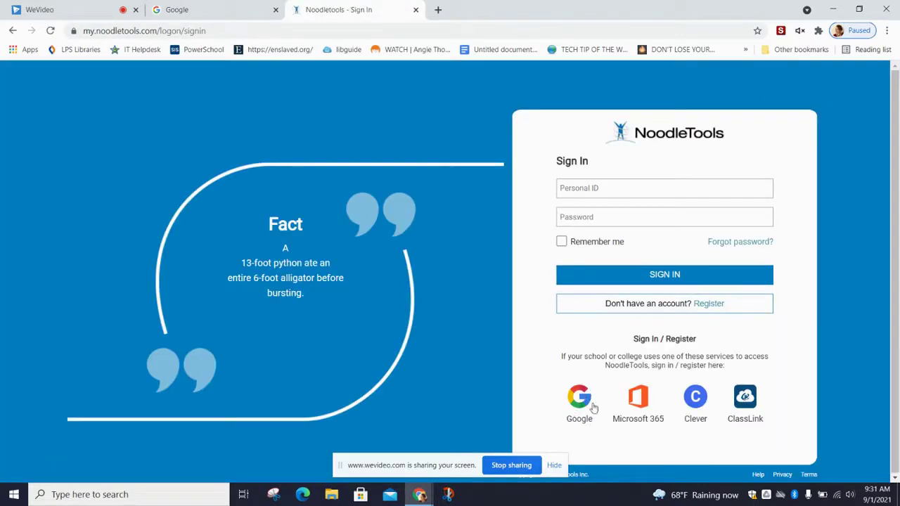
# Sign in to NoodleTools with Google, using the school account and its saved password.
pyautogui.click(578, 412)
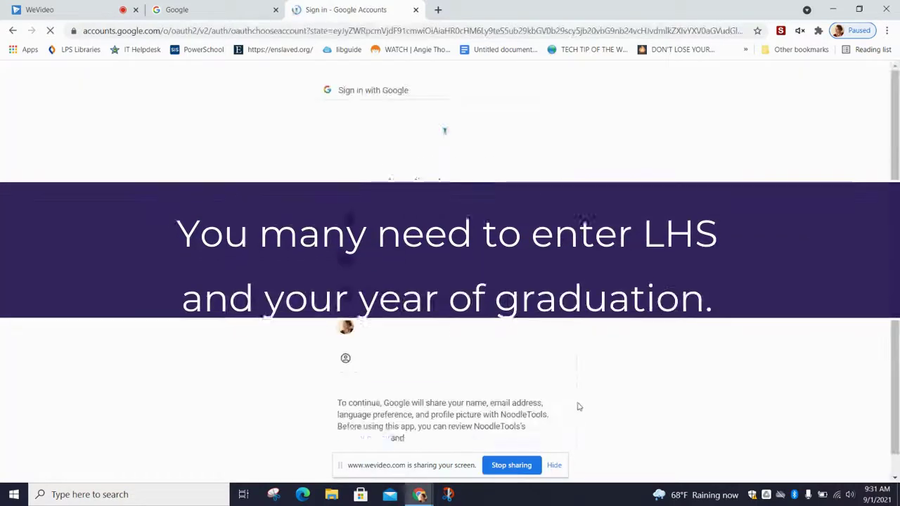
pyautogui.click(472, 327)
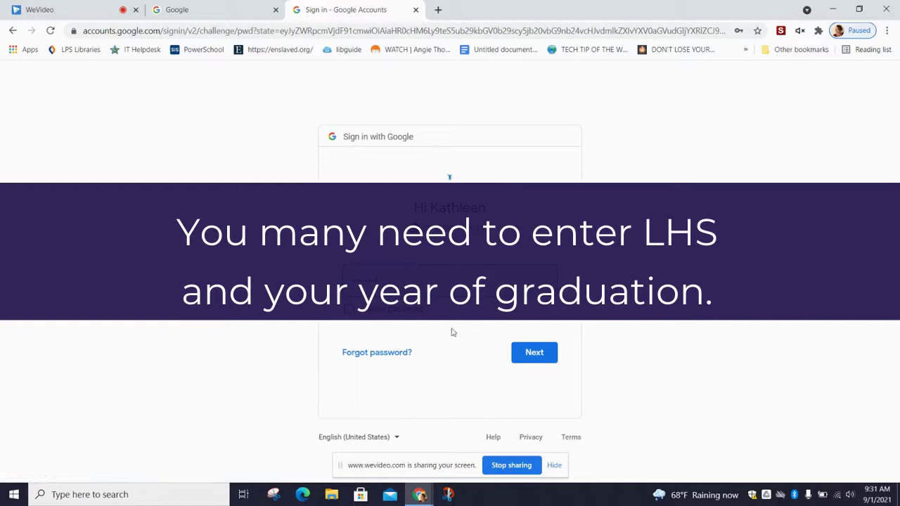
pyautogui.click(449, 278)
pyautogui.click(449, 177)
pyautogui.press('Return')
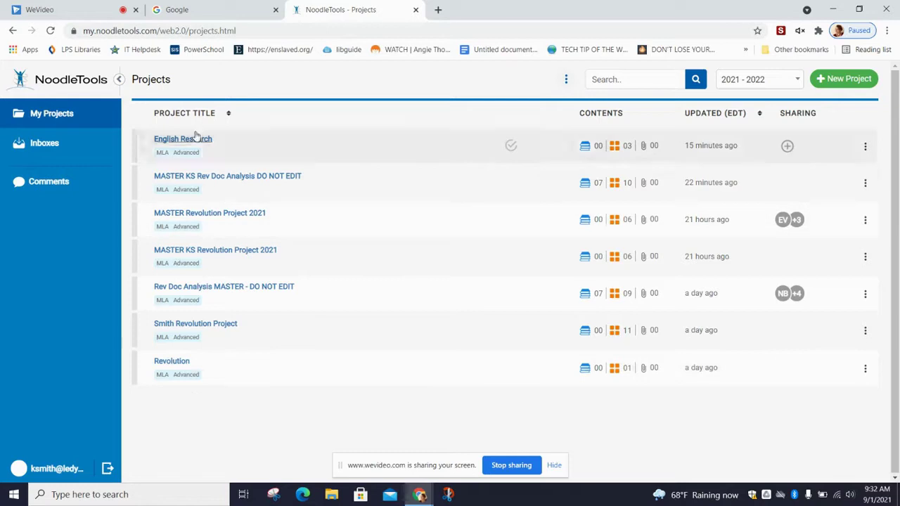
pyautogui.click(791, 80)
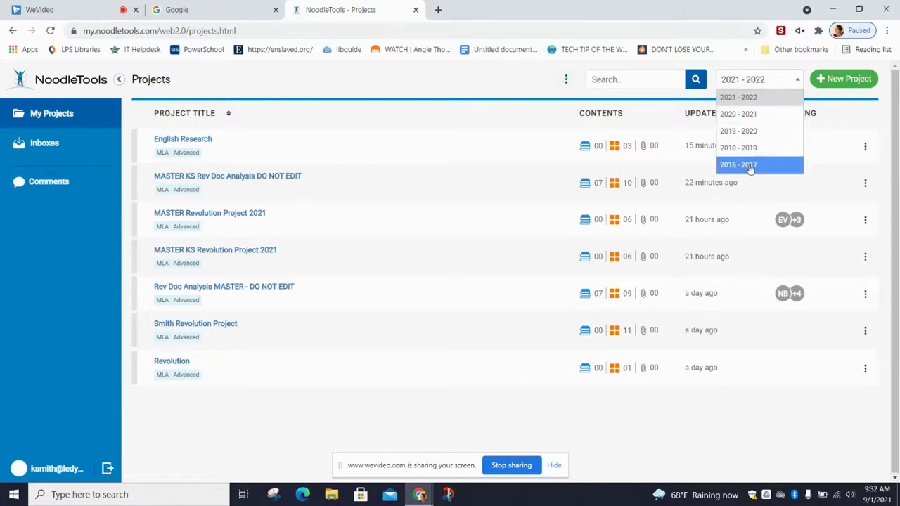
pyautogui.click(826, 144)
pyautogui.click(871, 116)
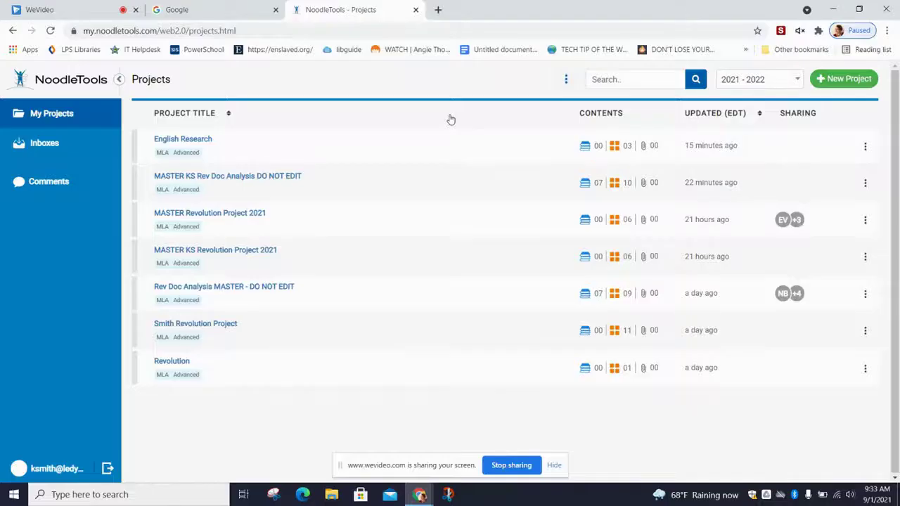
# Create a new MLA project titled 'History Research' at the Advanced citation level.
pyautogui.click(855, 81)
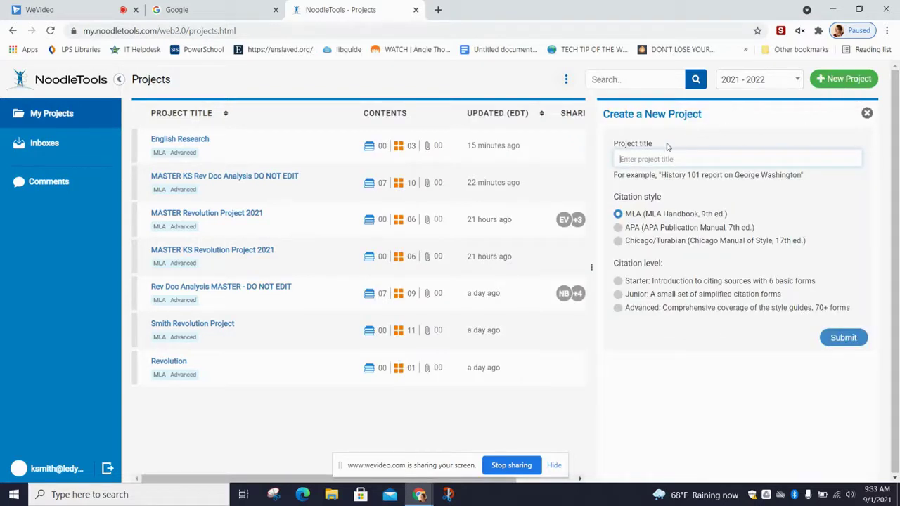
pyautogui.write('Engl')
pyautogui.press('BackSpace')
pyautogui.press('BackSpace')
pyautogui.press('BackSpace')
pyautogui.write('History Research')
pyautogui.click(618, 310)
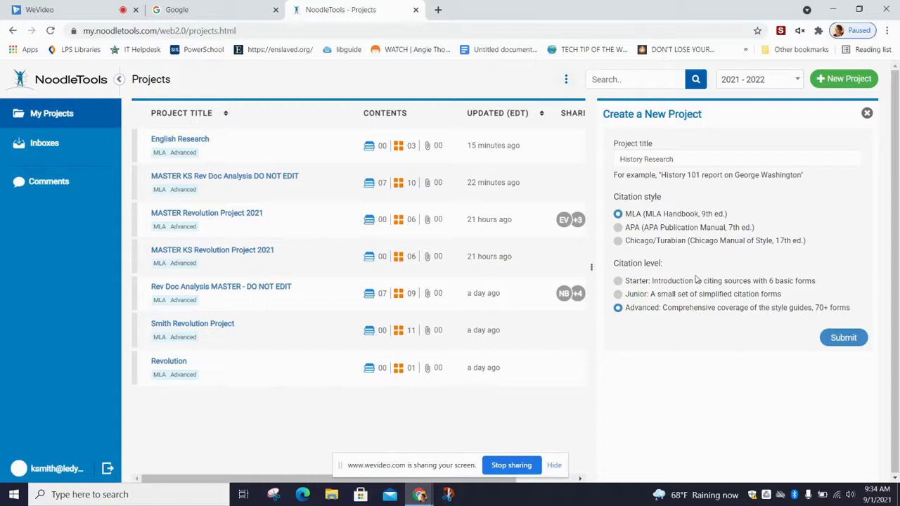
pyautogui.click(844, 339)
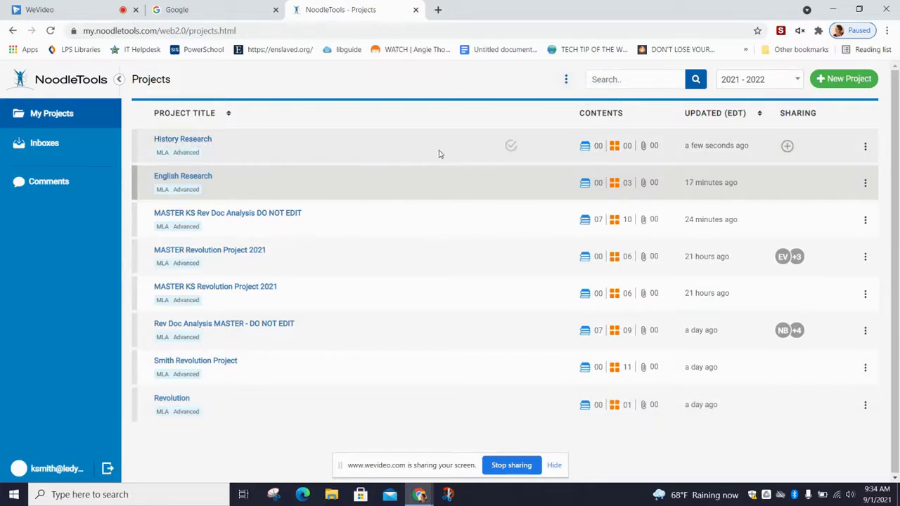
# Look over the History Research project's citation style and level options.
pyautogui.click(866, 148)
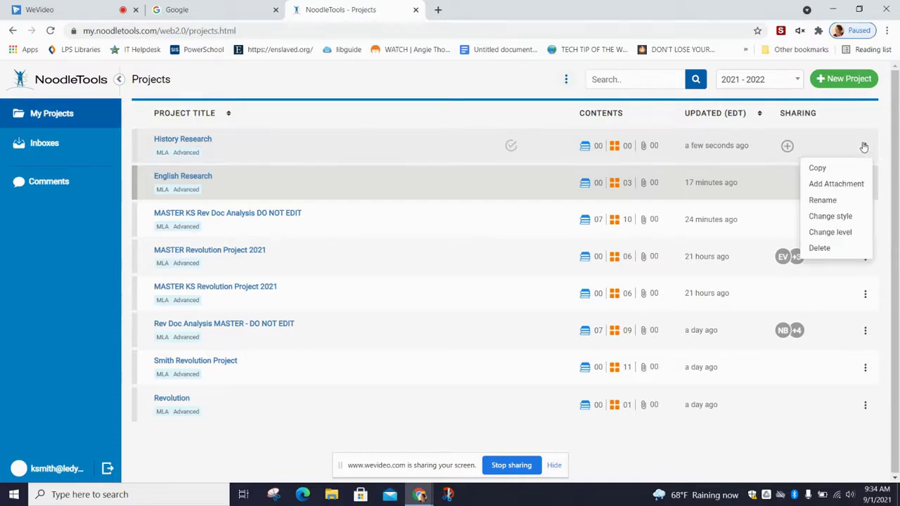
pyautogui.click(831, 217)
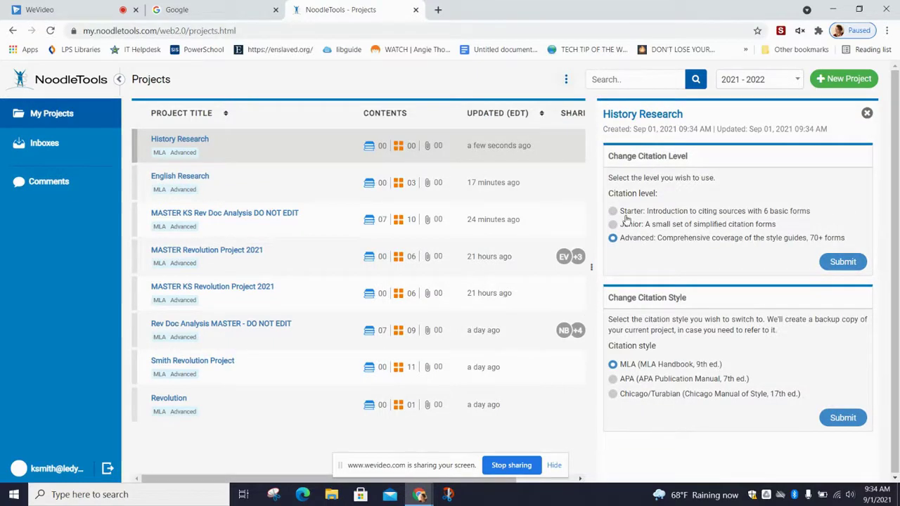
pyautogui.click(867, 114)
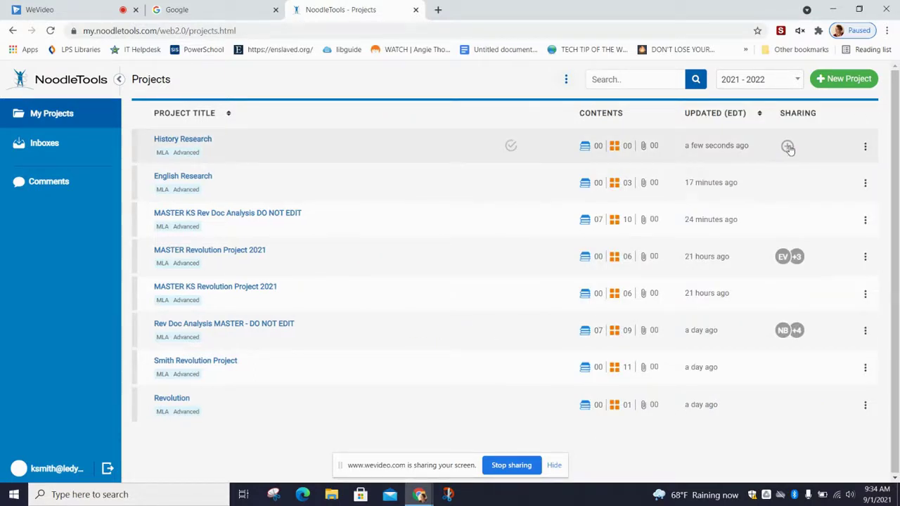
# Open the Sharing panel for the History Research project.
pyautogui.click(788, 146)
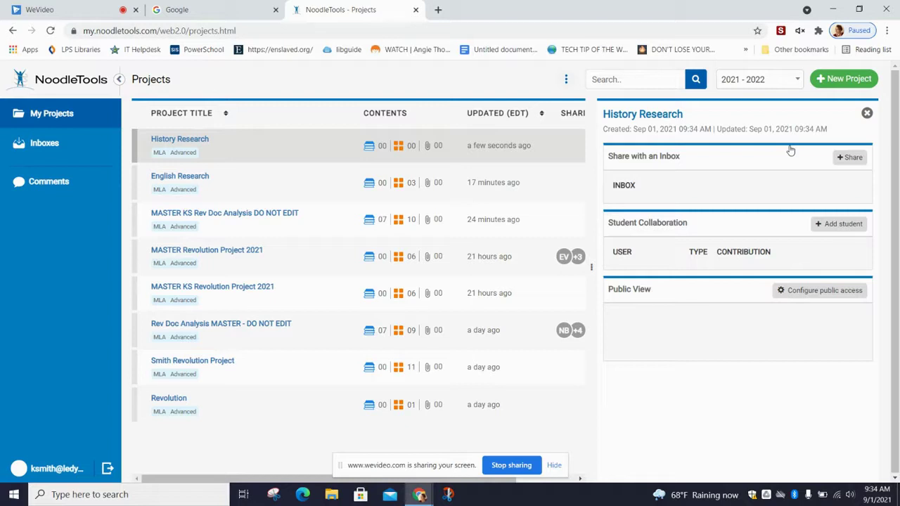
pyautogui.click(867, 113)
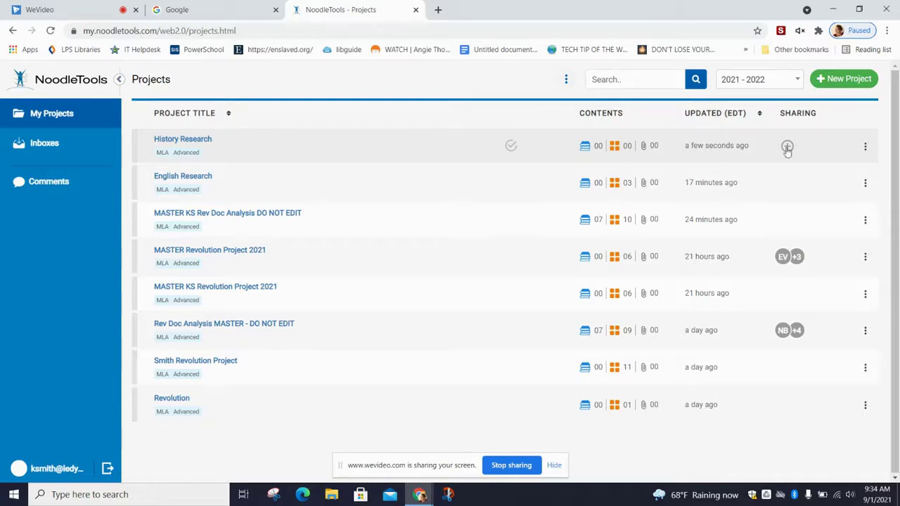
pyautogui.click(788, 147)
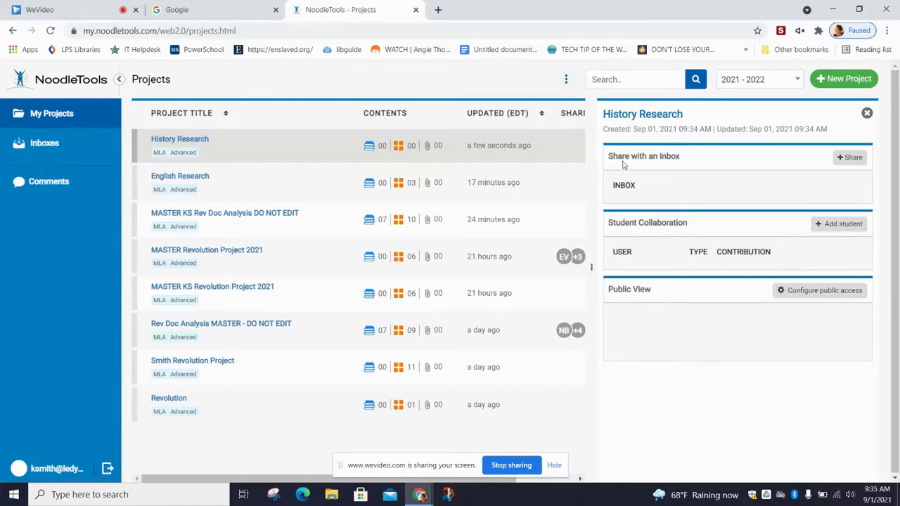
# Cancel the History Research inbox share and close the project's details panel.
pyautogui.click(850, 157)
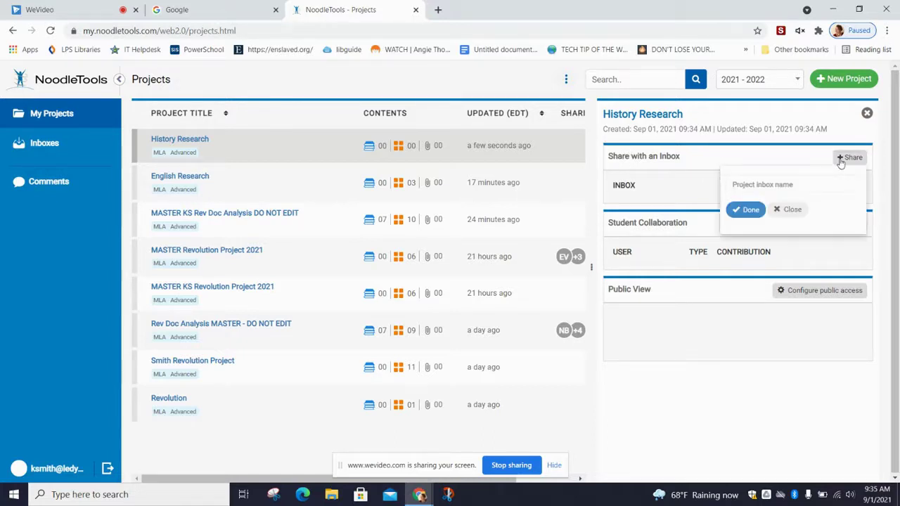
pyautogui.click(793, 183)
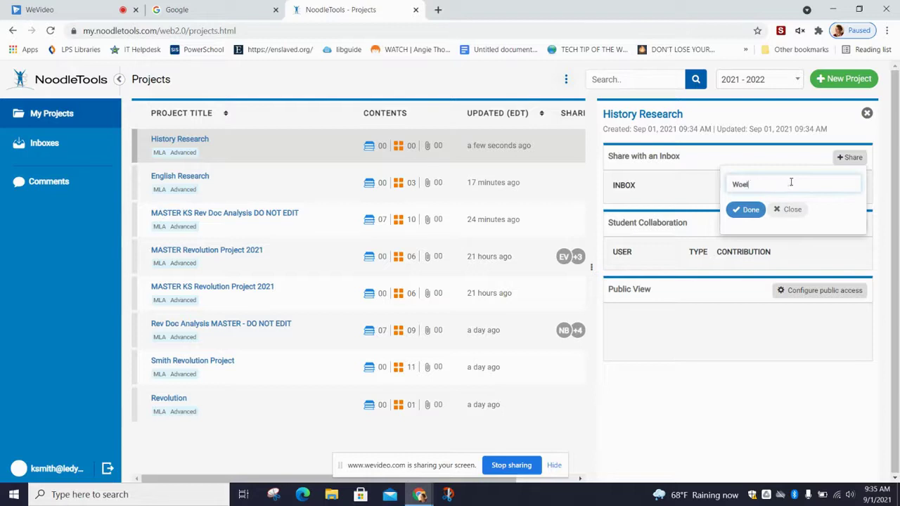
pyautogui.press('BackSpace')
pyautogui.press('BackSpace')
pyautogui.click(781, 209)
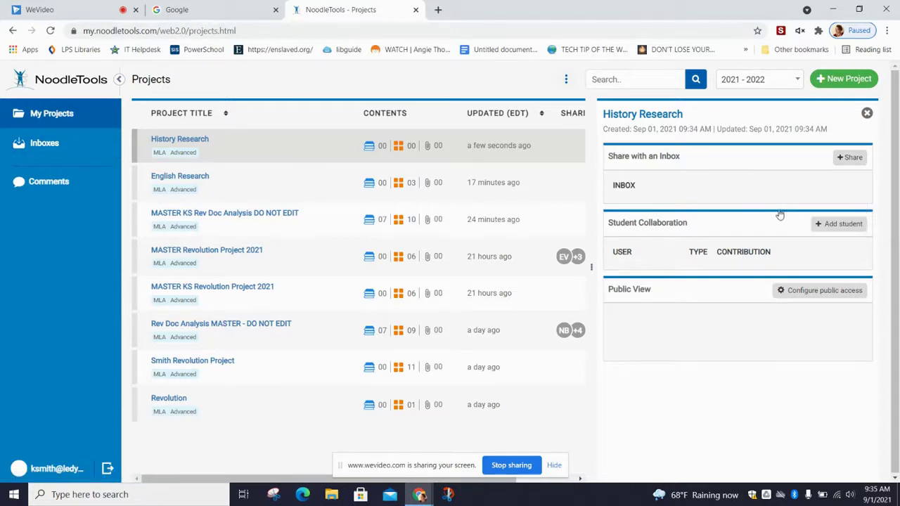
pyautogui.click(867, 112)
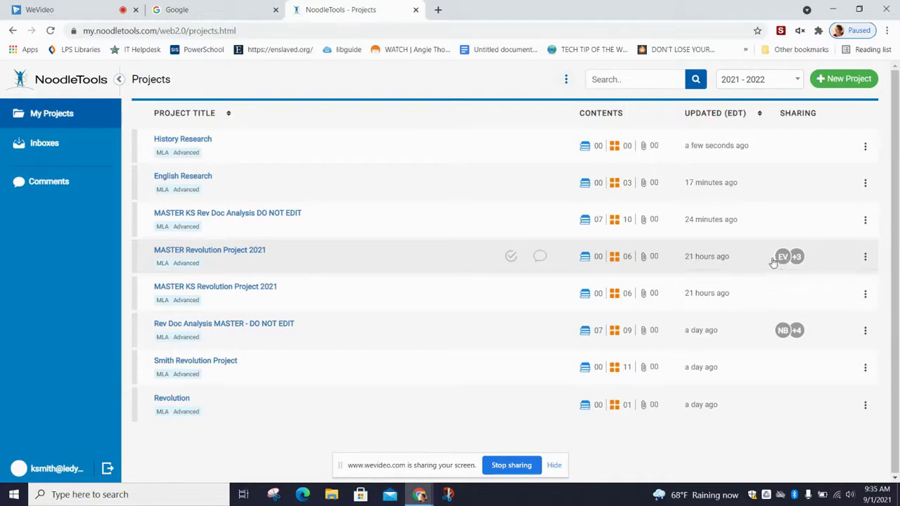
pyautogui.moveTo(803, 264)
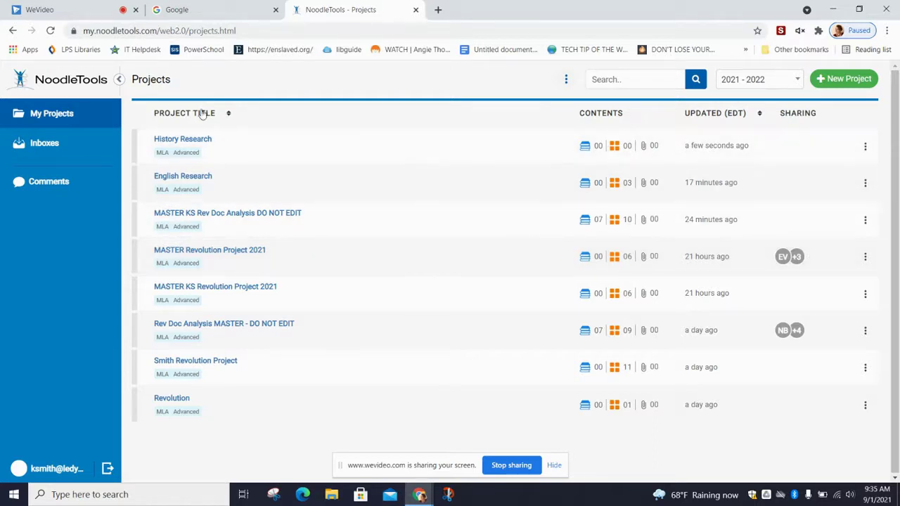
# Open History Research and view its research question and thesis statement details.
pyautogui.click(188, 140)
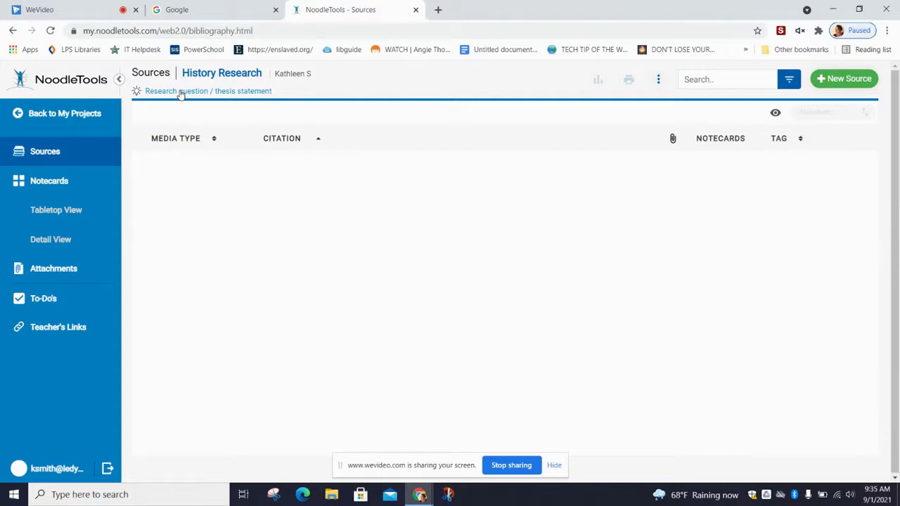
pyautogui.click(181, 92)
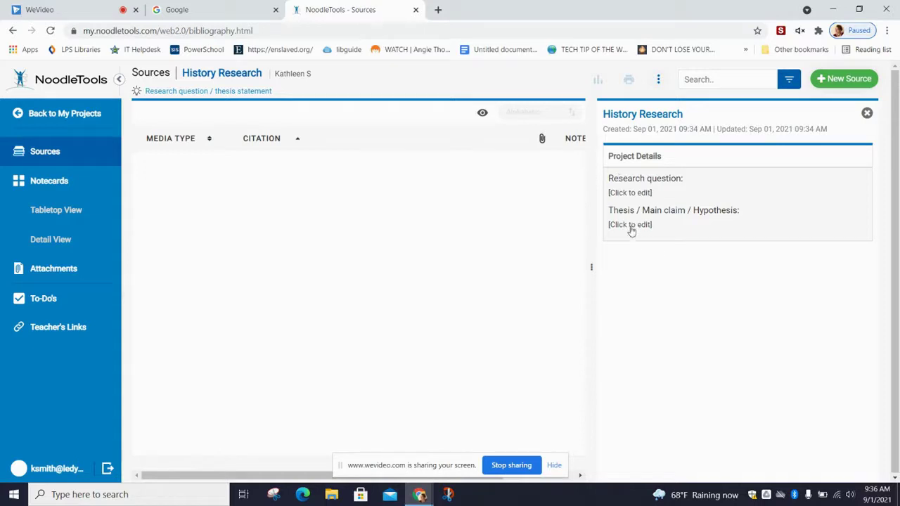
pyautogui.tripleClick(262, 91)
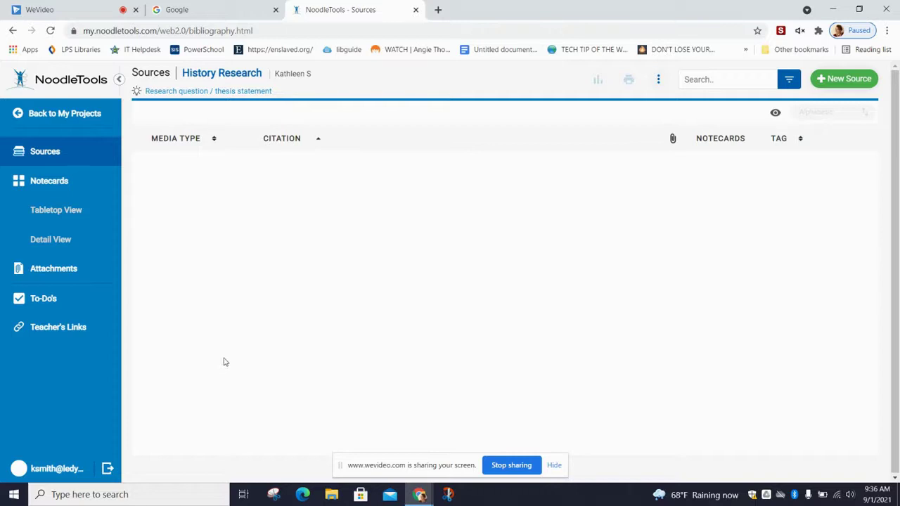
# Start a new source citation for a newspaper article found in a database.
pyautogui.click(837, 82)
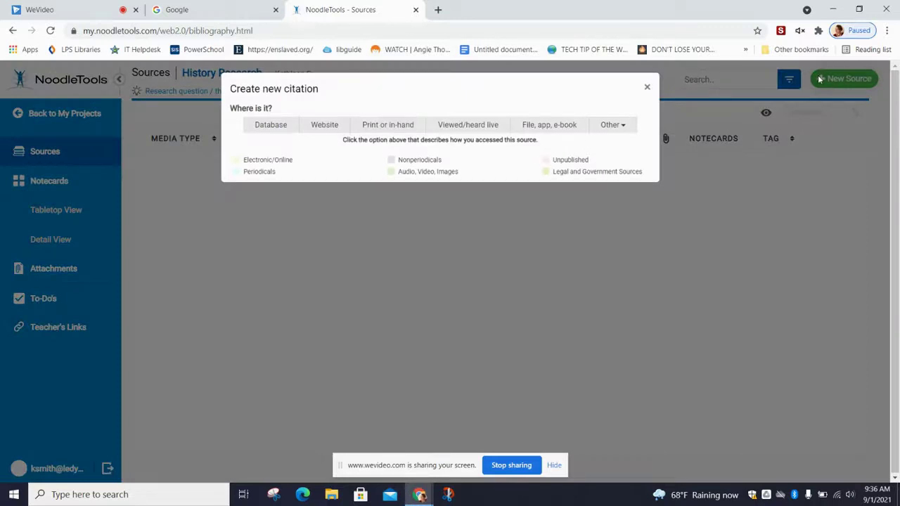
pyautogui.click(268, 128)
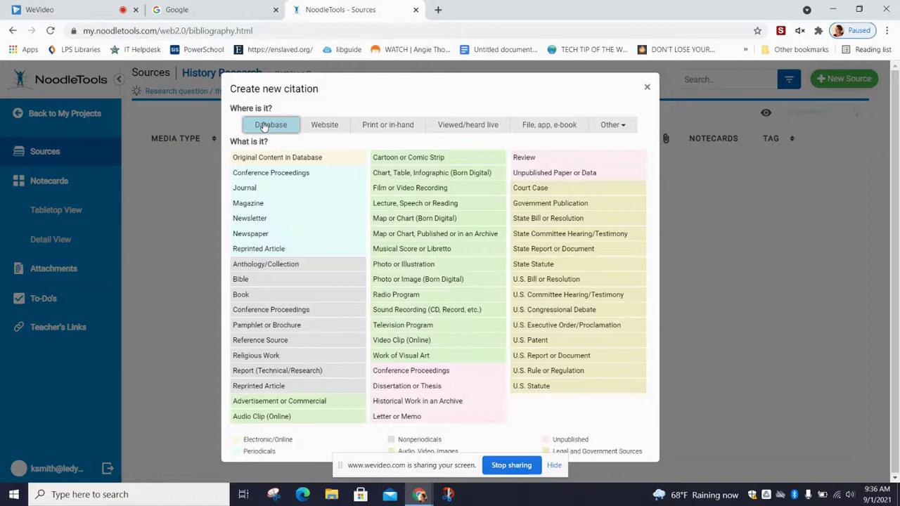
pyautogui.click(246, 234)
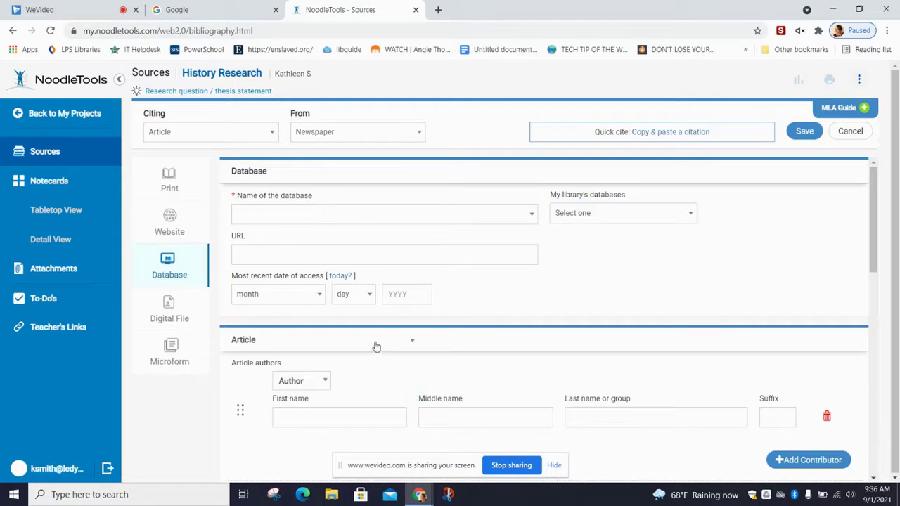
pyautogui.scroll(-5, 758, 320)
pyautogui.scroll(-3, 759, 320)
pyautogui.scroll(6, 756, 319)
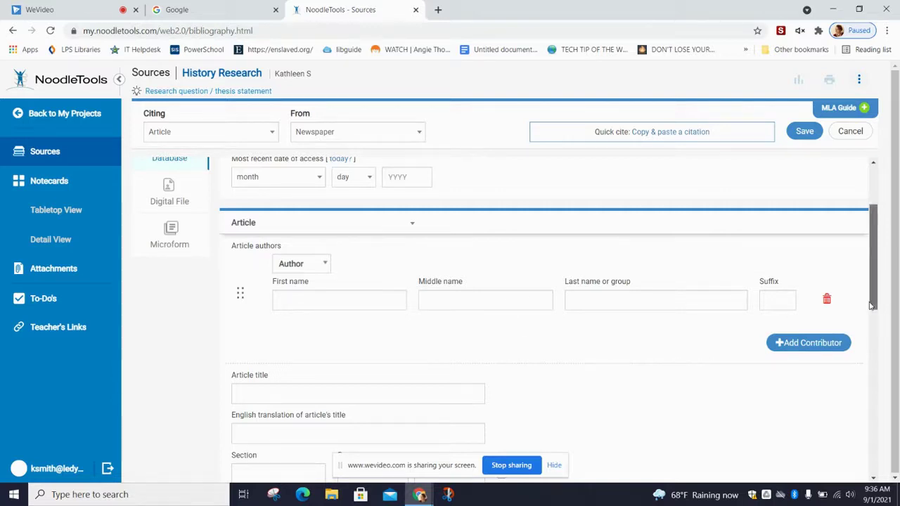
pyautogui.scroll(2, 760, 211)
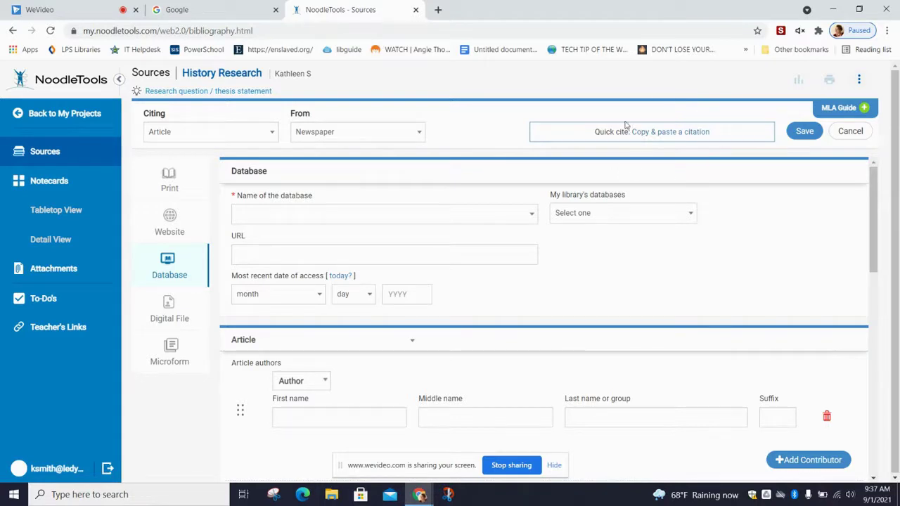
# Switch the form to Quick cite and place the cursor in the empty citation box.
pyautogui.click(679, 136)
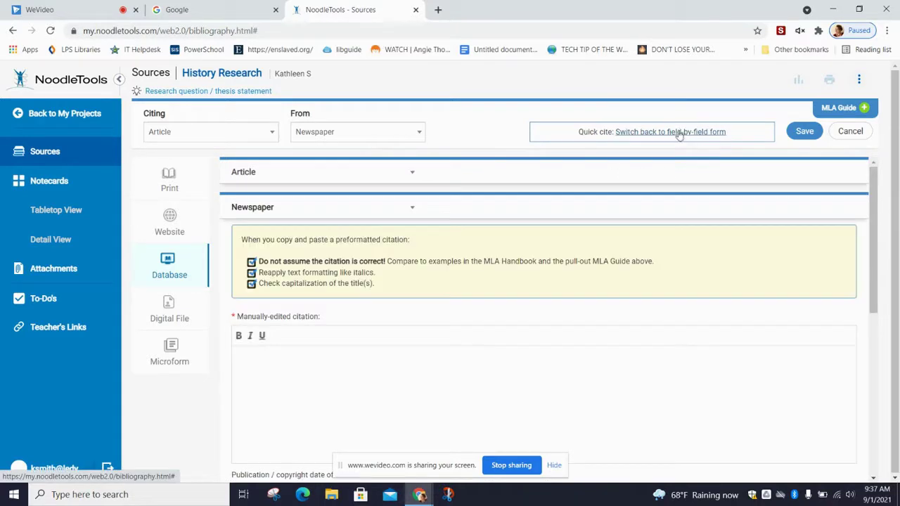
pyautogui.scroll(-2, 492, 366)
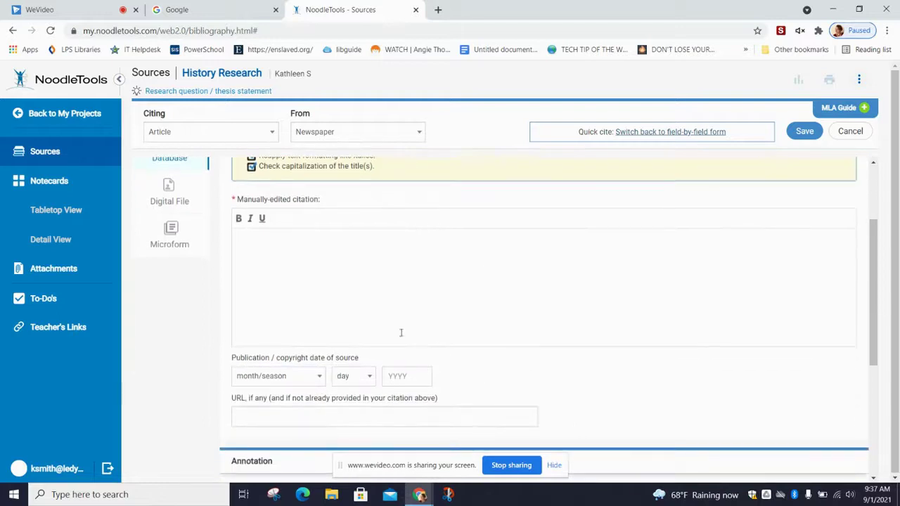
pyautogui.click(291, 245)
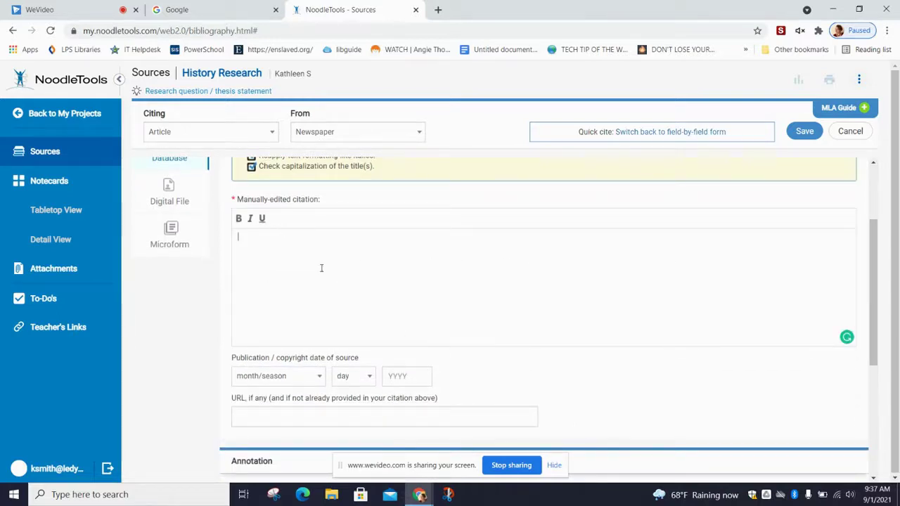
pyautogui.scroll(2, 741, 352)
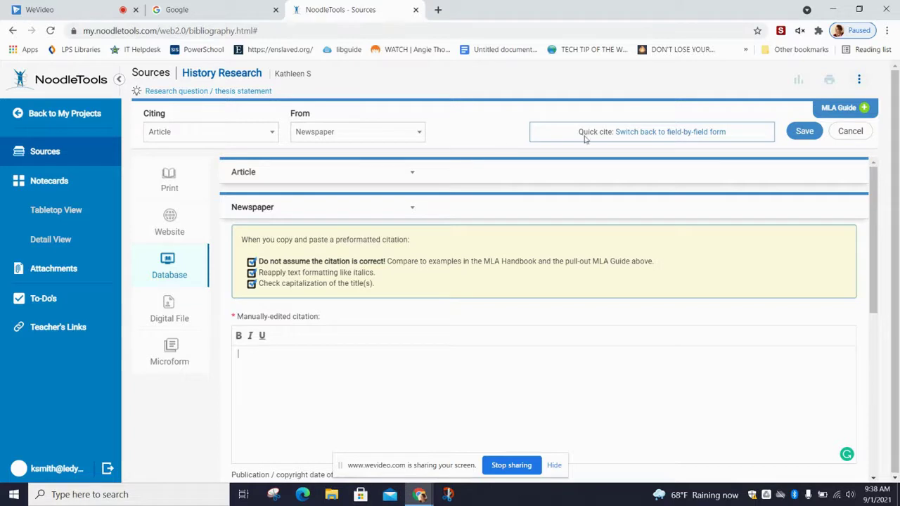
# Cancel the citation and open the 'Rev Doc Analysis MASTER - DO NOT EDIT' project.
pyautogui.click(850, 131)
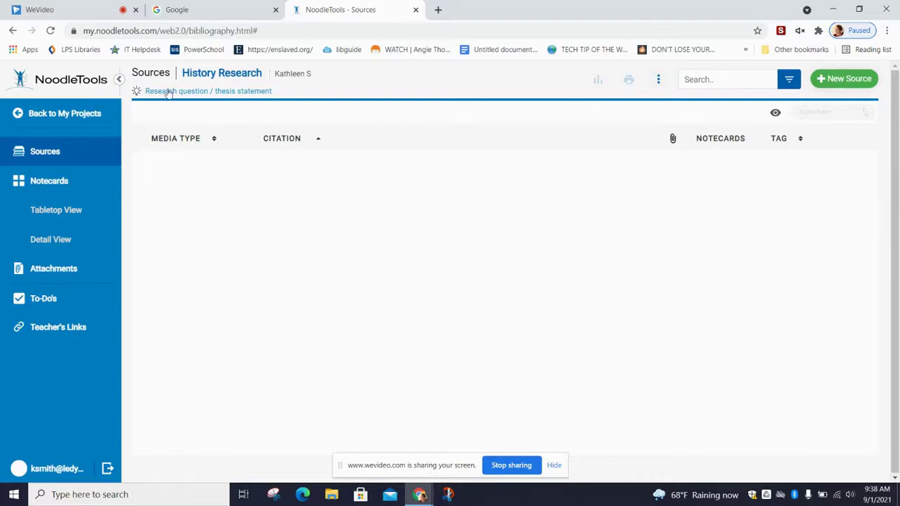
pyautogui.click(52, 117)
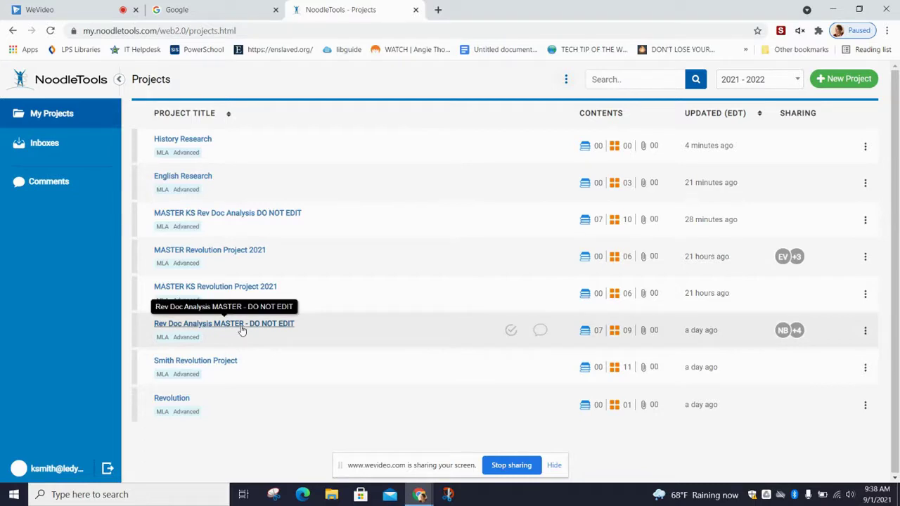
pyautogui.click(240, 325)
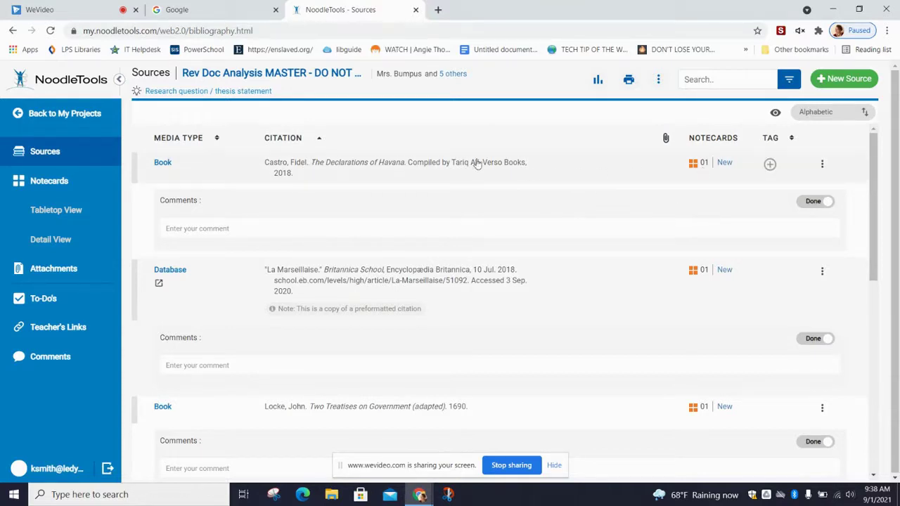
pyautogui.click(726, 163)
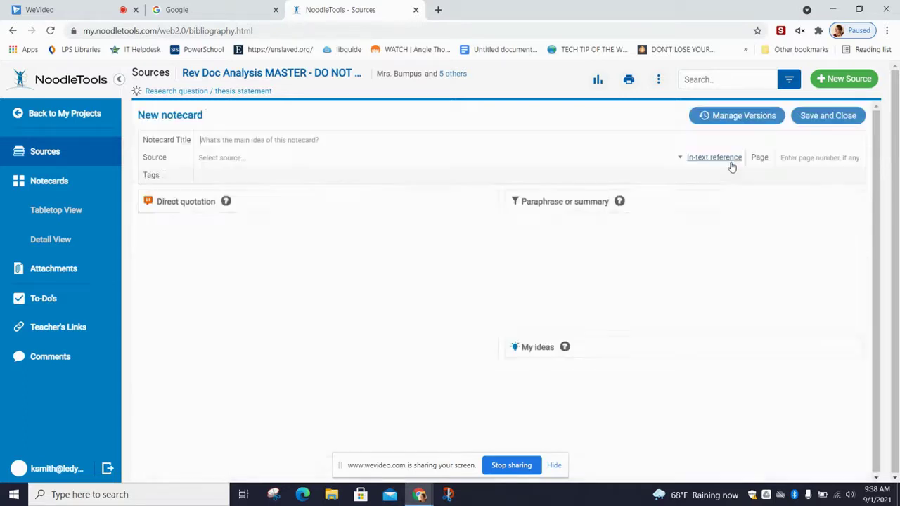
pyautogui.click(823, 116)
pyautogui.moveTo(770, 162)
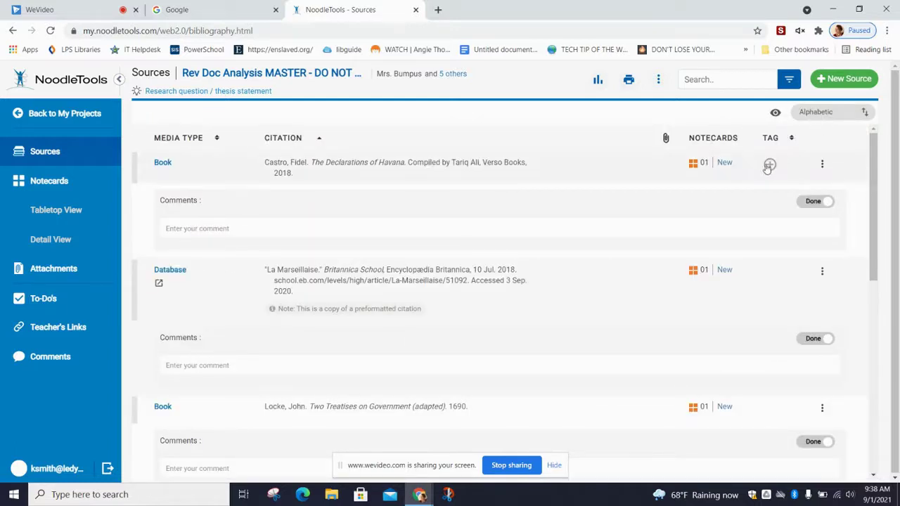
pyautogui.click(771, 164)
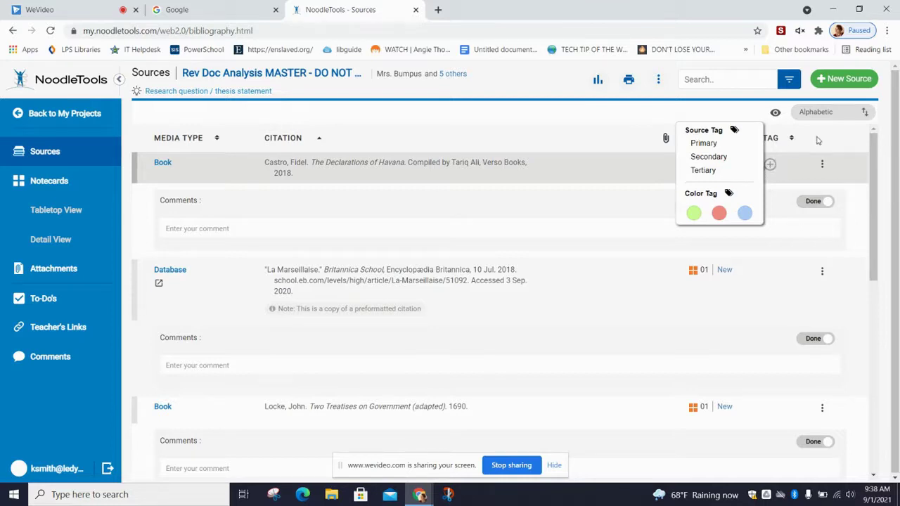
pyautogui.click(845, 139)
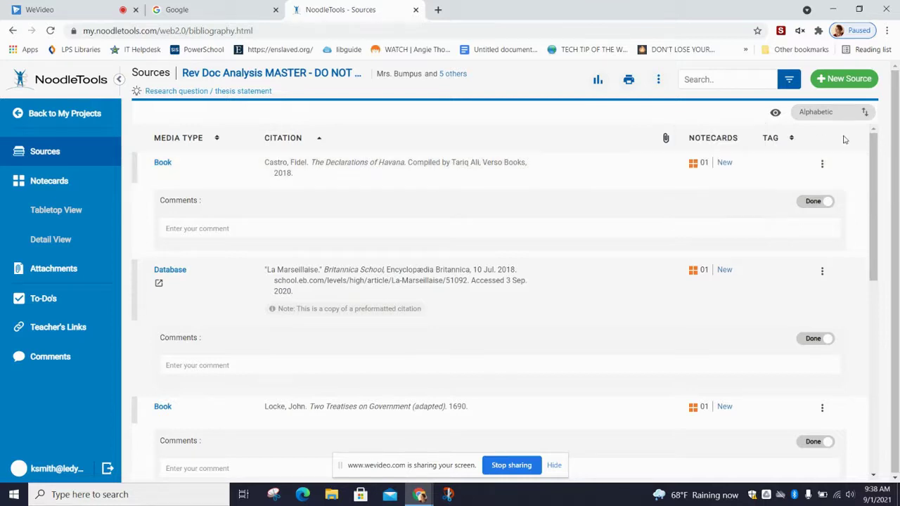
pyautogui.click(822, 165)
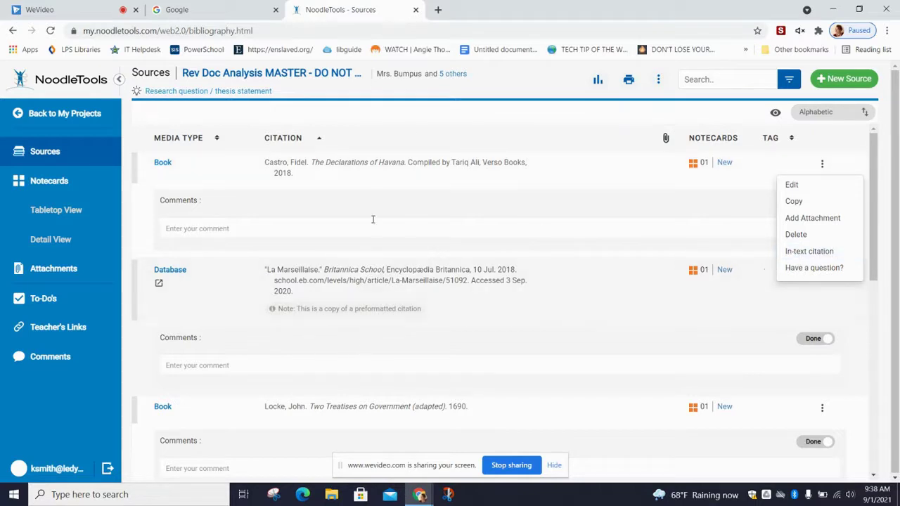
pyautogui.click(630, 83)
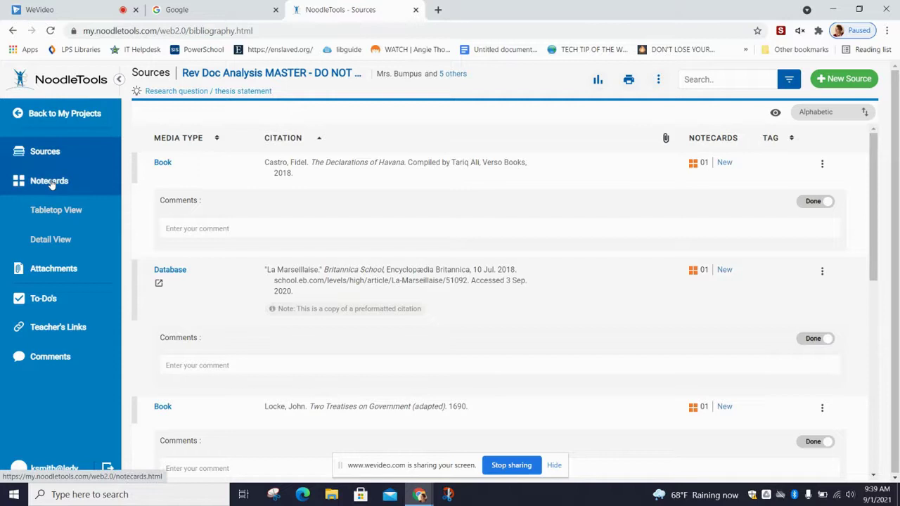
# Show the Rev Doc Analysis project's notecards in Tabletop View.
pyautogui.click(51, 182)
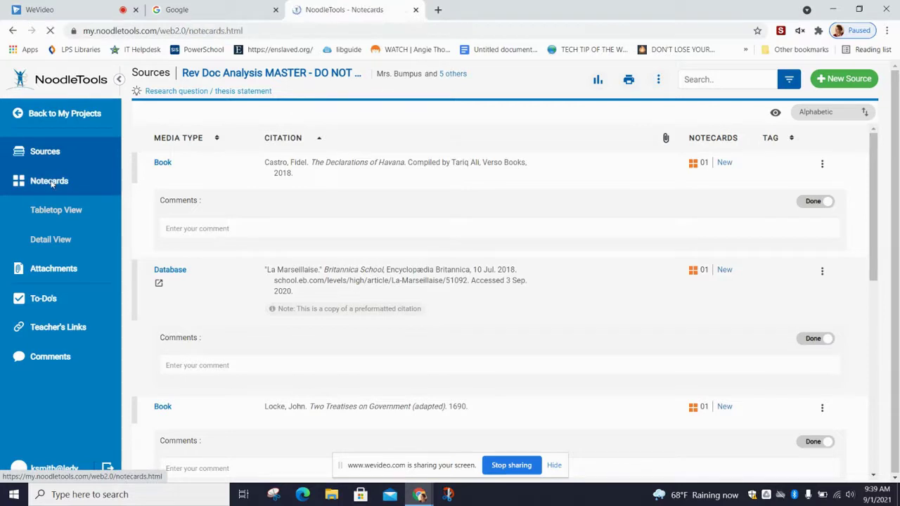
pyautogui.click(45, 183)
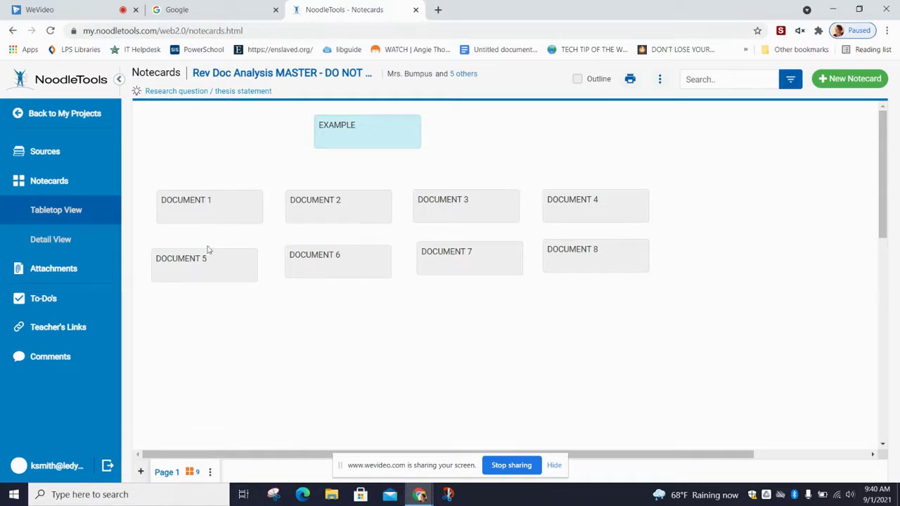
pyautogui.moveTo(642, 258)
# Create a notecard titled 'Castro's reasons for' with The Declarations of Havana as its source.
pyautogui.click(845, 79)
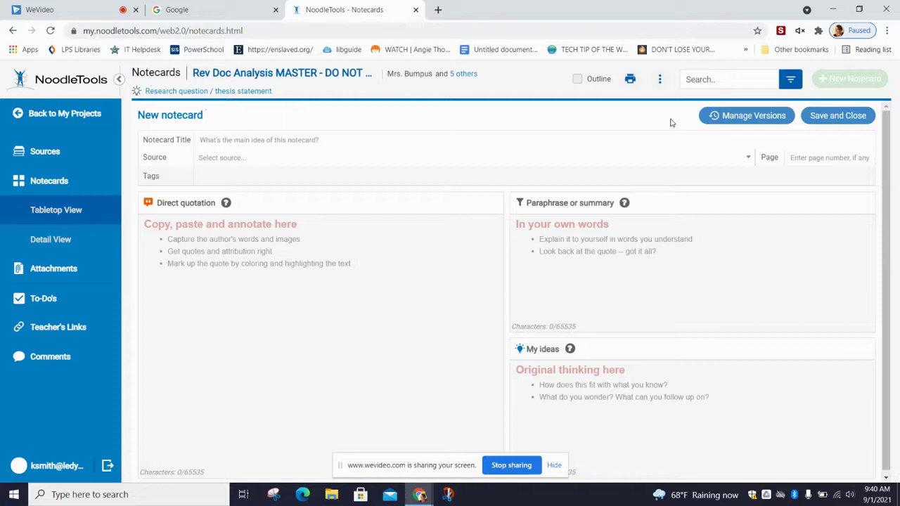
pyautogui.write('Castro')
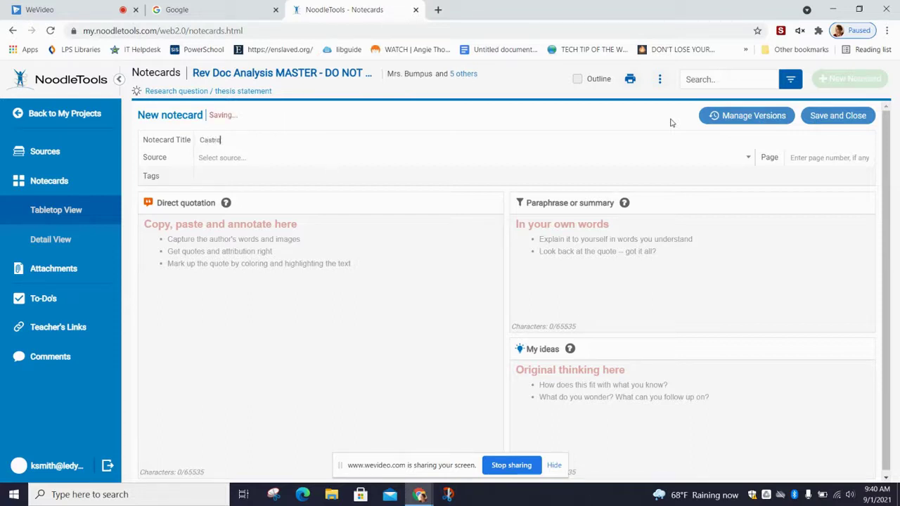
pyautogui.write("'s reasons for")
pyautogui.click(220, 158)
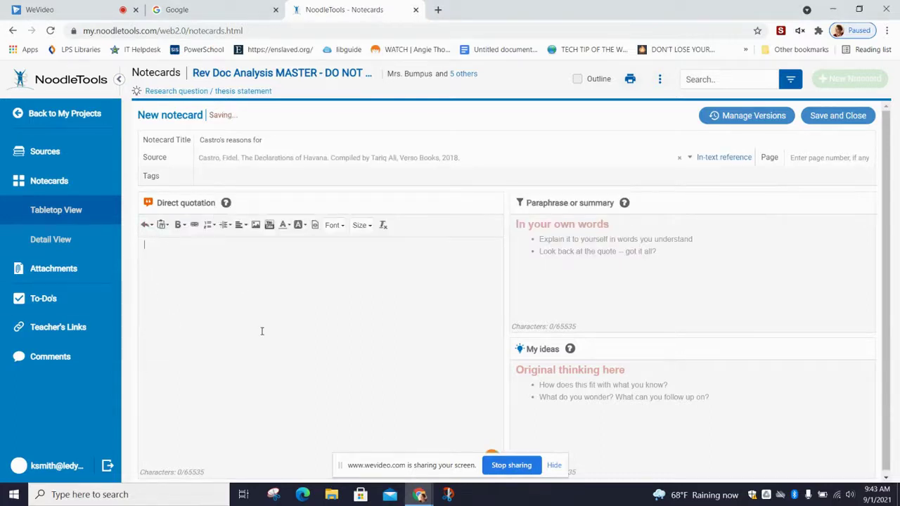
pyautogui.click(157, 244)
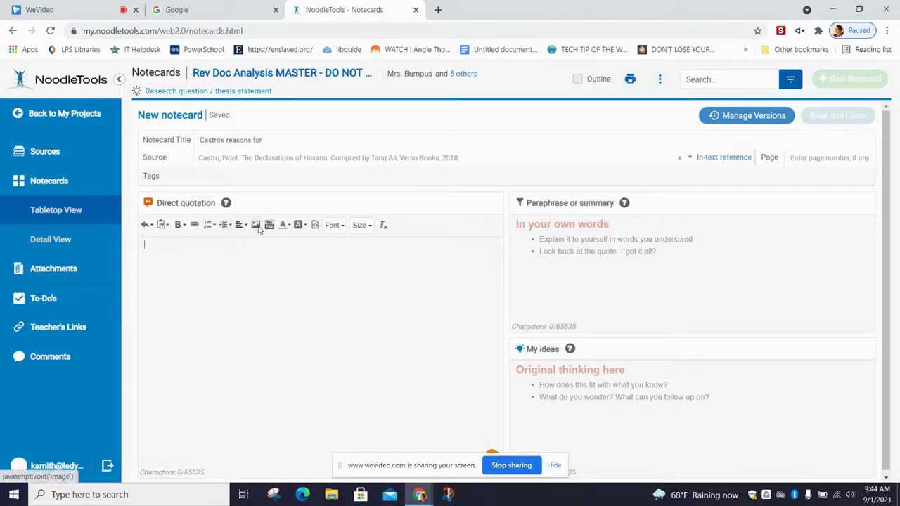
pyautogui.click(264, 311)
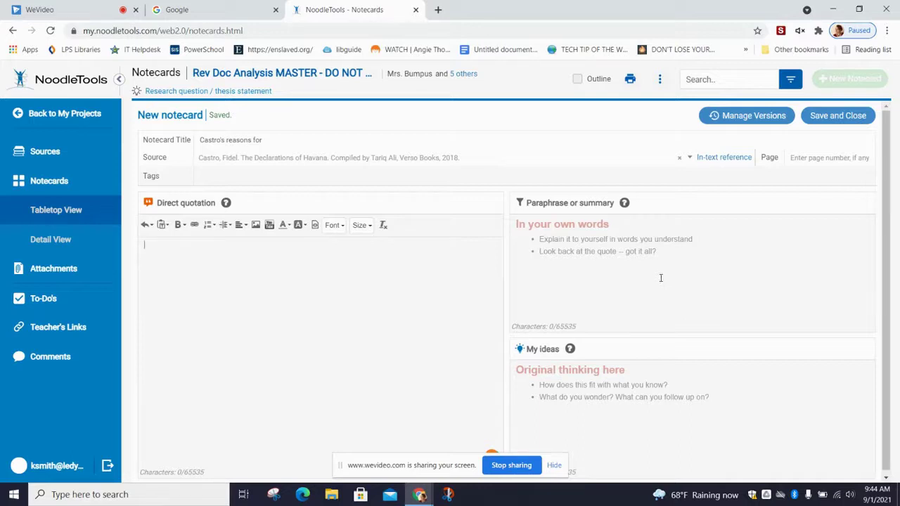
# Type 'Write a sentence (or a few)' in the Paraphrase box, correcting the typos.
pyautogui.click(579, 245)
pyautogui.write('w')
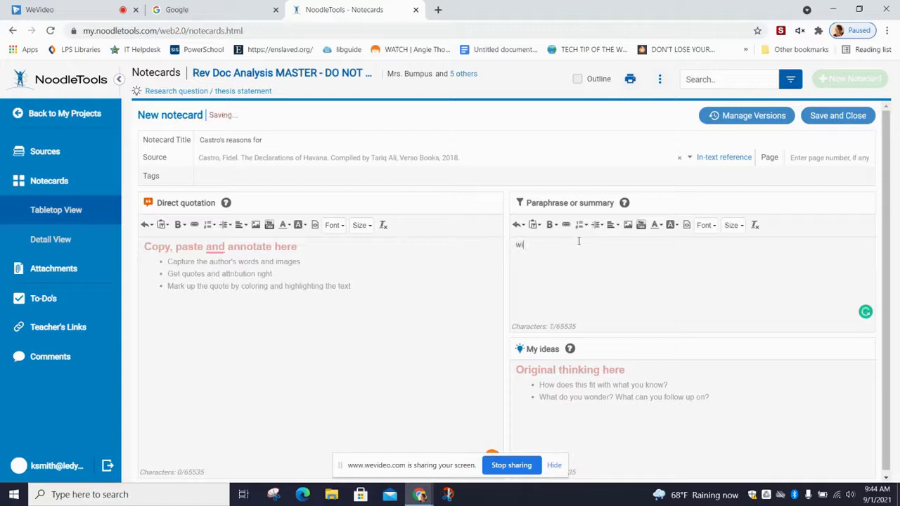
pyautogui.write('ite a sentence (')
pyautogui.moveTo(522, 245); pyautogui.dragTo(496, 240)
pyautogui.write('Wri')
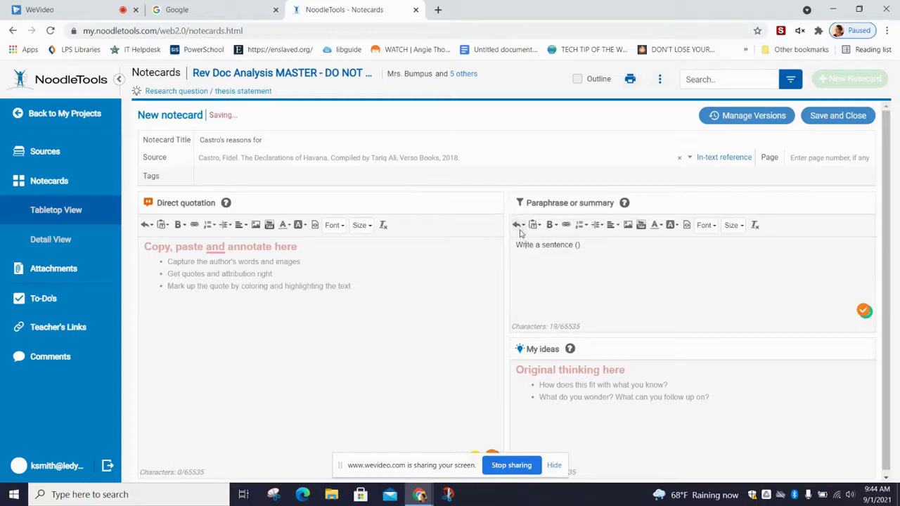
pyautogui.moveTo(571, 245); pyautogui.dragTo(576, 245)
pyautogui.write('or a few')
pyautogui.click(619, 247)
# Clear the paraphrase text, then save and close the notecard.
pyautogui.moveTo(647, 258); pyautogui.dragTo(508, 246)
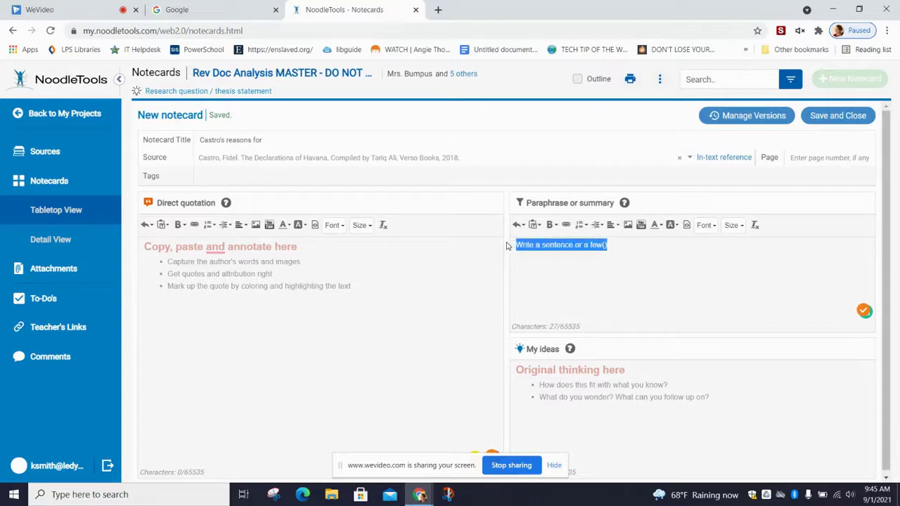
pyautogui.press('BackSpace')
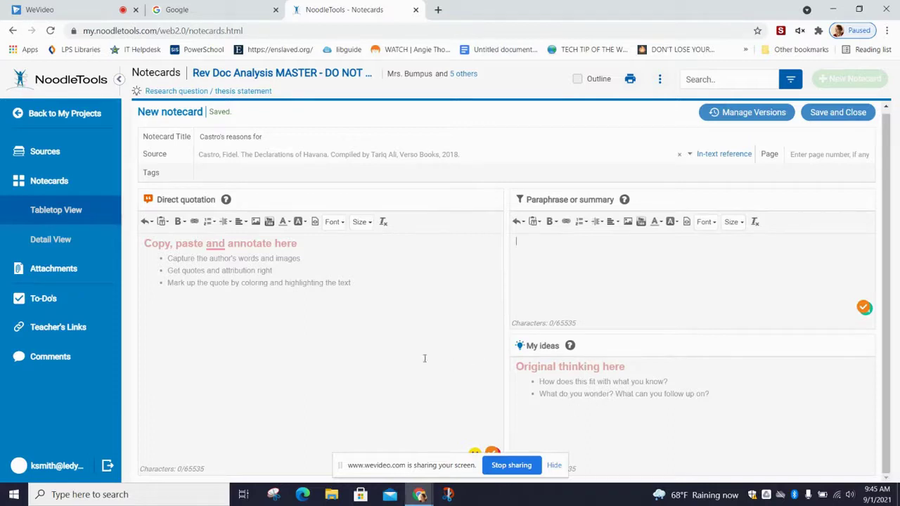
pyautogui.click(583, 386)
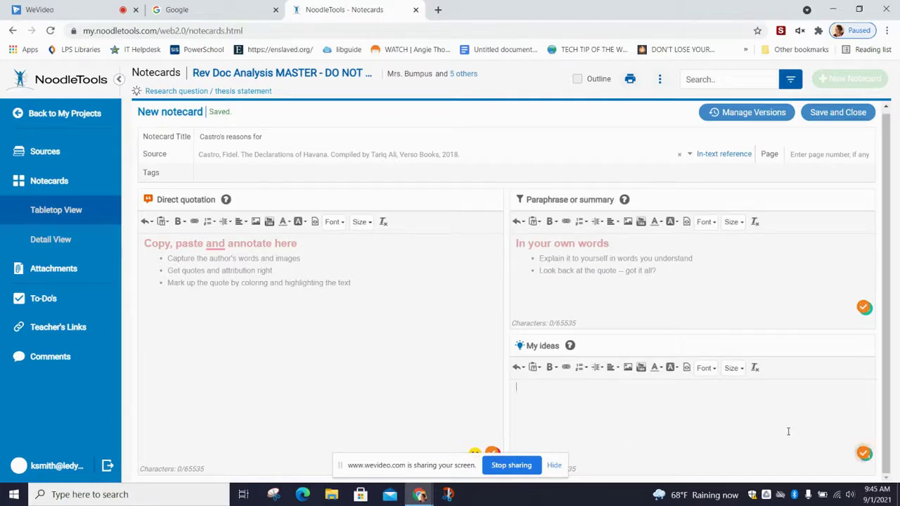
pyautogui.click(821, 113)
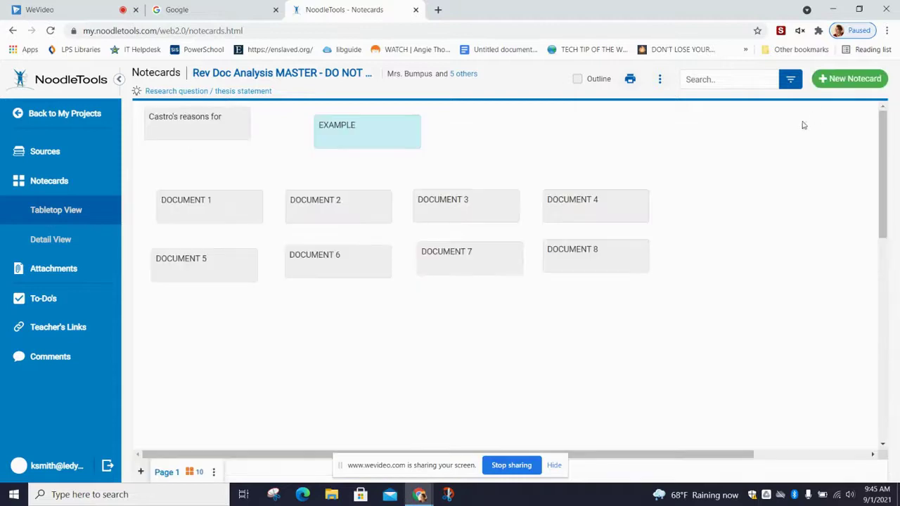
# Colour the Castro's reasons for card light blue.
pyautogui.moveTo(214, 138)
pyautogui.click(240, 133)
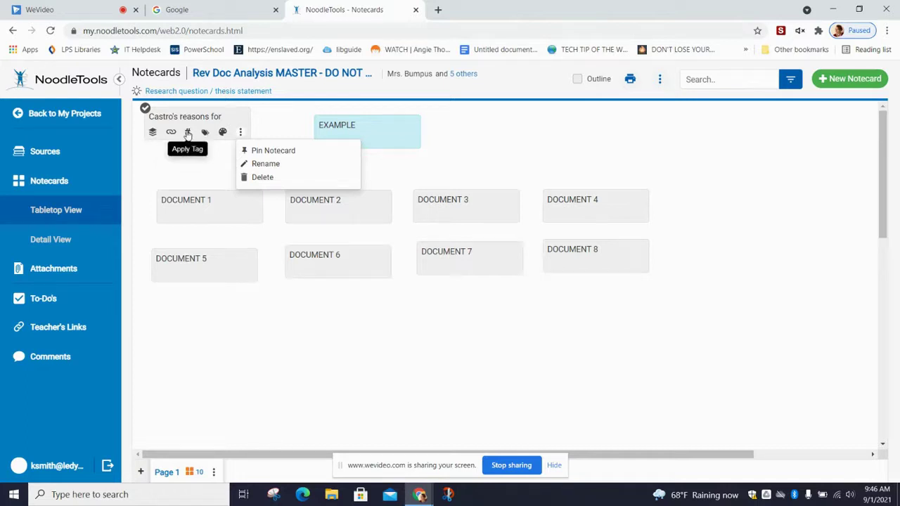
pyautogui.click(222, 132)
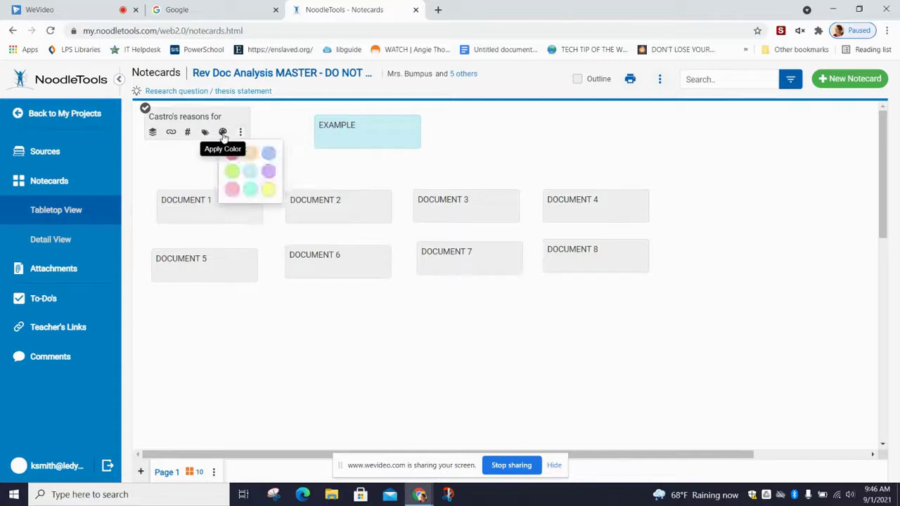
pyautogui.click(268, 153)
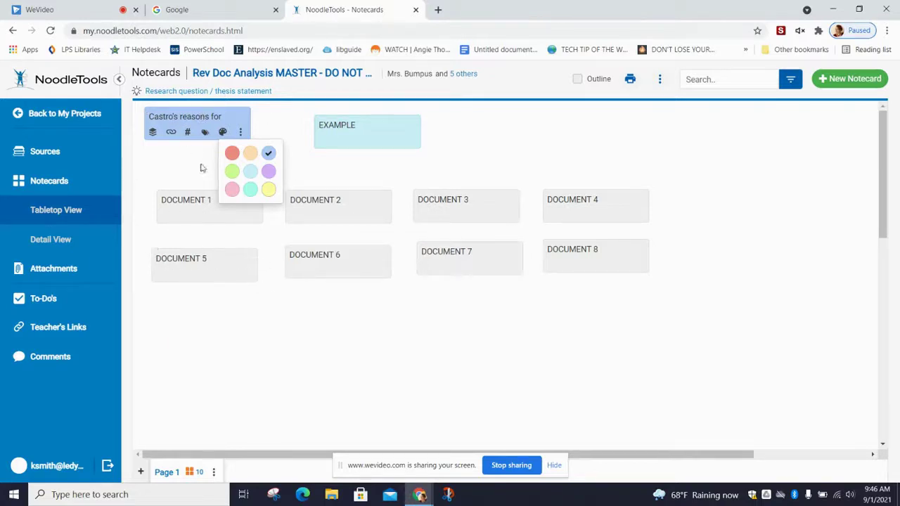
pyautogui.click(284, 121)
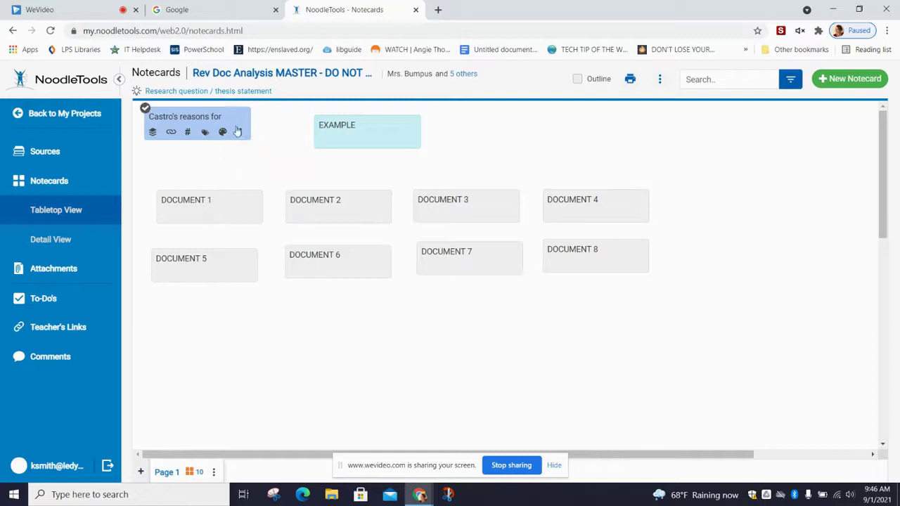
# Delete the Castro's reasons for card and confirm the deletion.
pyautogui.click(240, 132)
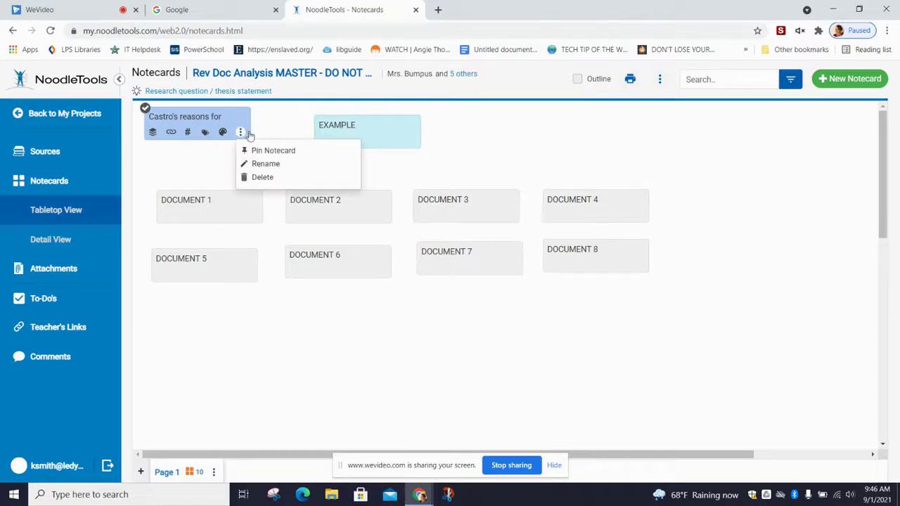
pyautogui.click(265, 178)
pyautogui.click(583, 266)
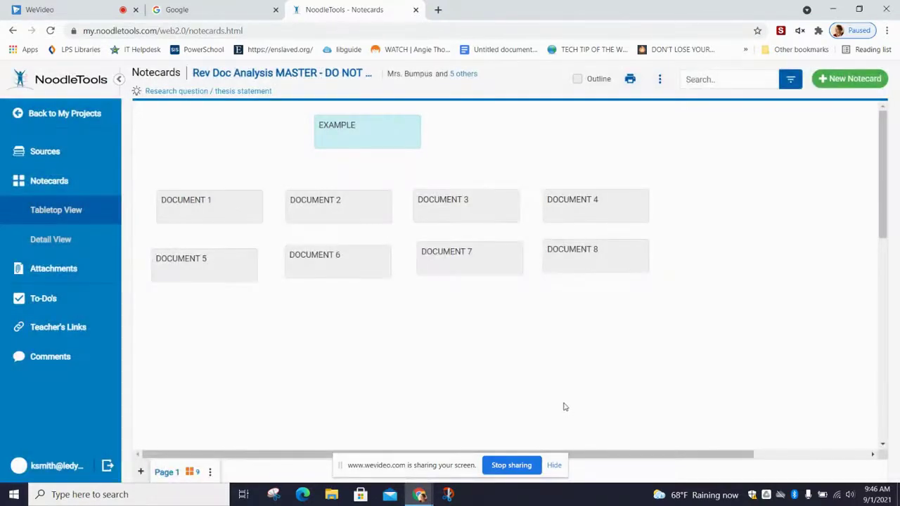
# Review deleted cards DOCUMENT 9 and Castro's reasons for without restoring, then switch to Detail View.
pyautogui.click(660, 79)
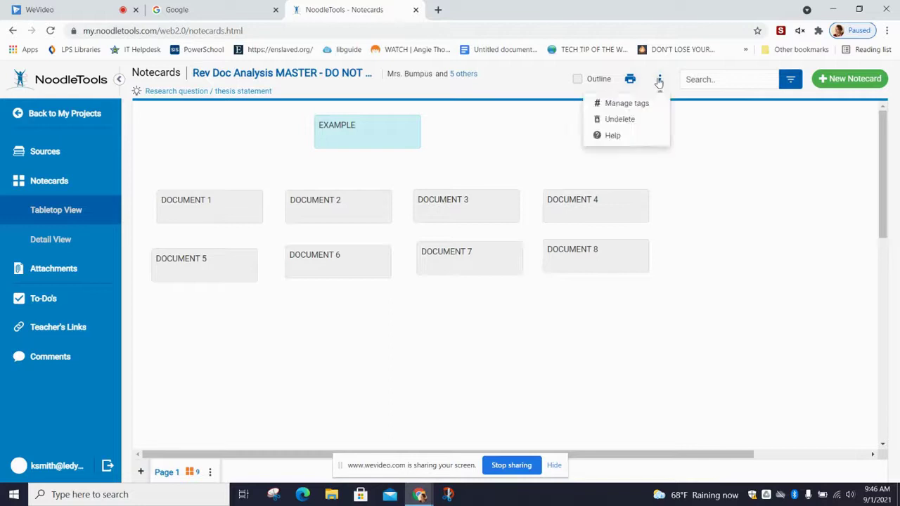
pyautogui.click(632, 121)
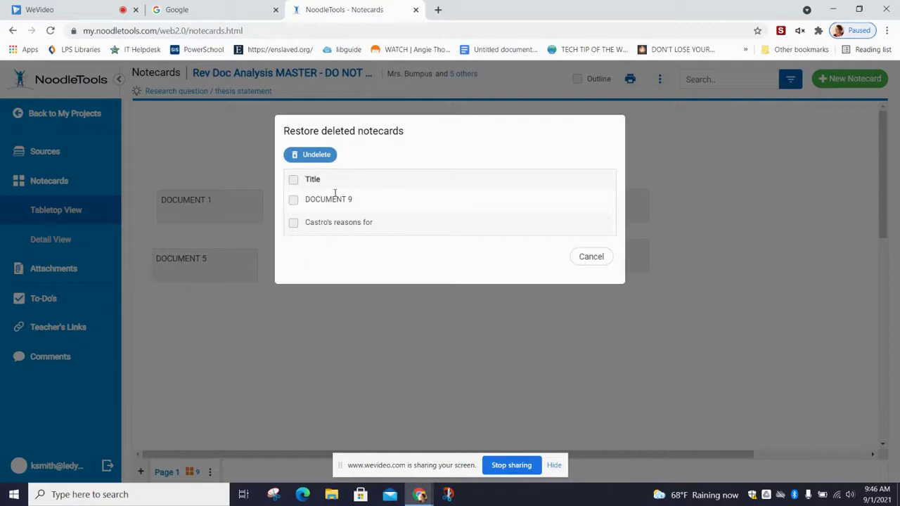
pyautogui.click(294, 199)
pyautogui.click(294, 223)
pyautogui.click(592, 256)
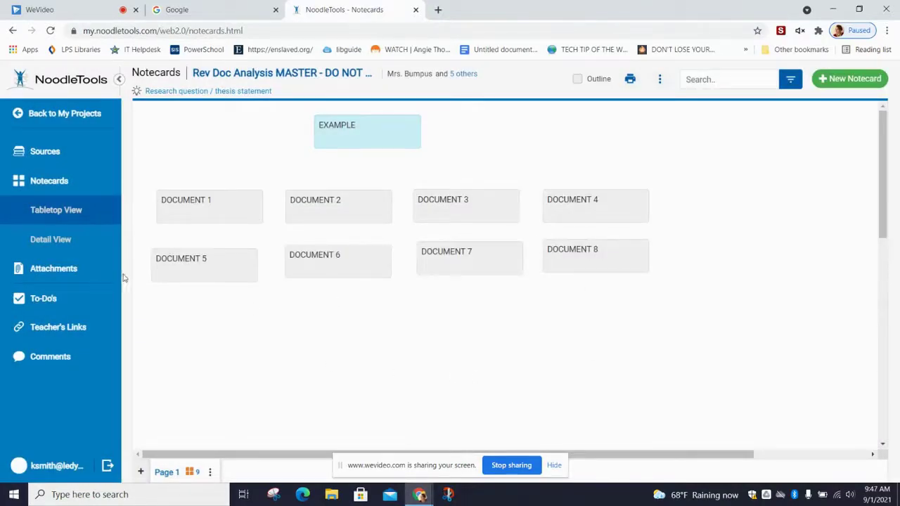
pyautogui.click(56, 241)
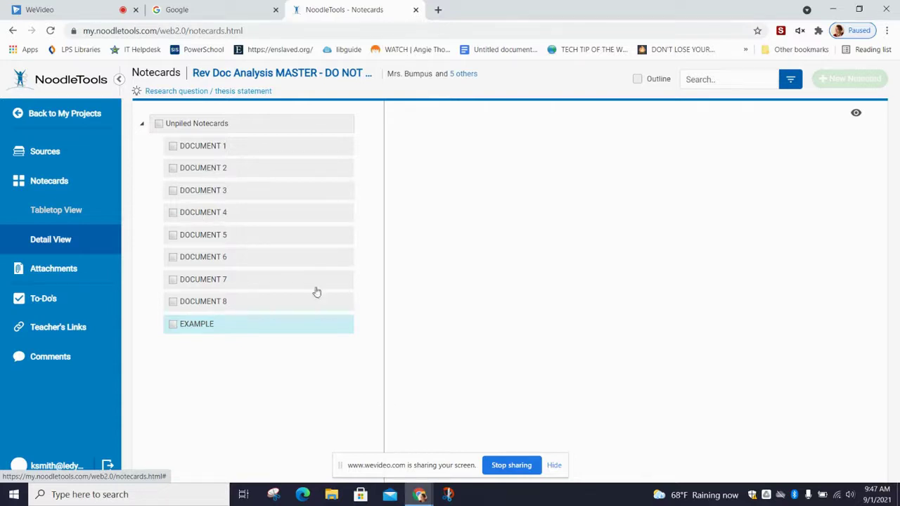
# Open the DOCUMENT 1 notecard to view its Locke Two Treatises excerpt.
pyautogui.click(211, 147)
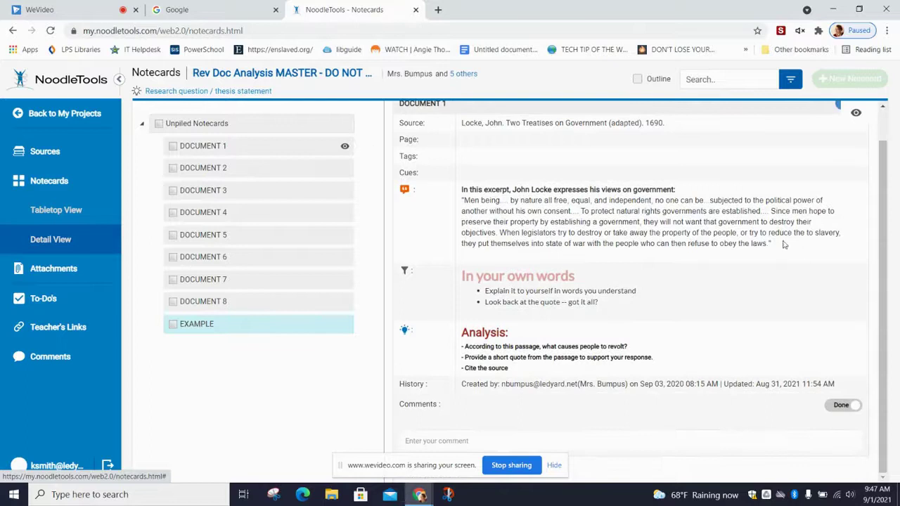